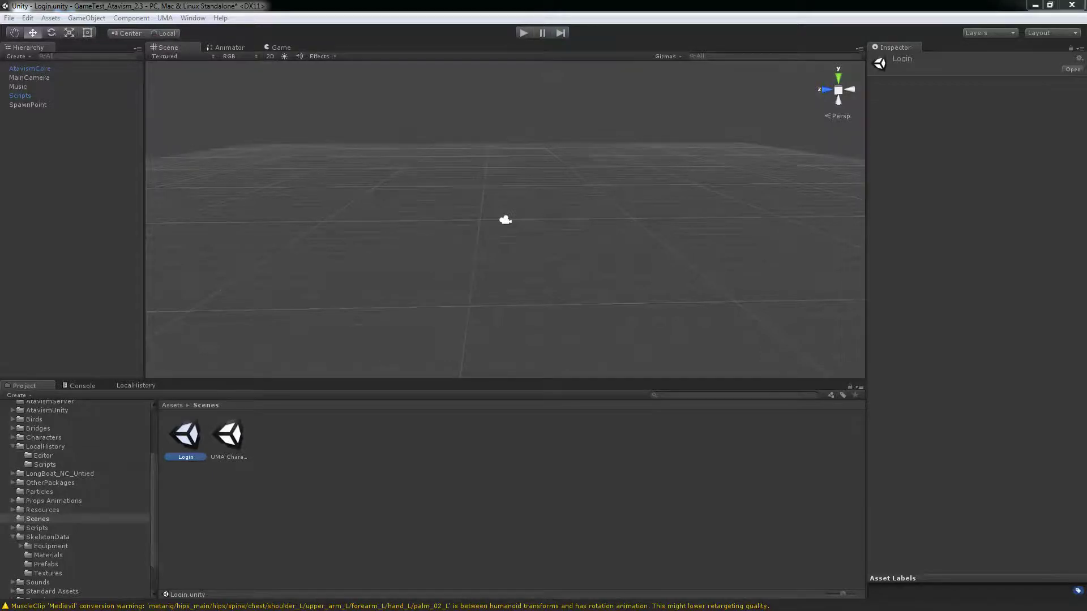
Step: Open the Asset Store with Ctrl+9 on the free Skeletons Pack page
key(ctrl+9)
Step: Drag the Skeletons Pack store window off to the right so the Login scene shows again
drag(1065, 74, 528, 71)
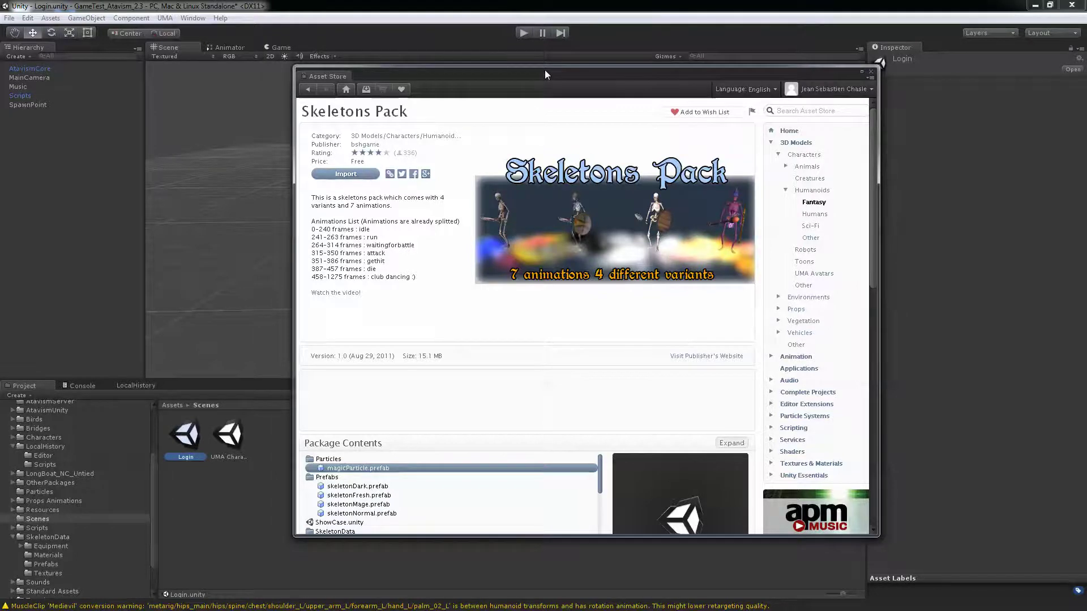
drag(546, 70, 1086, 107)
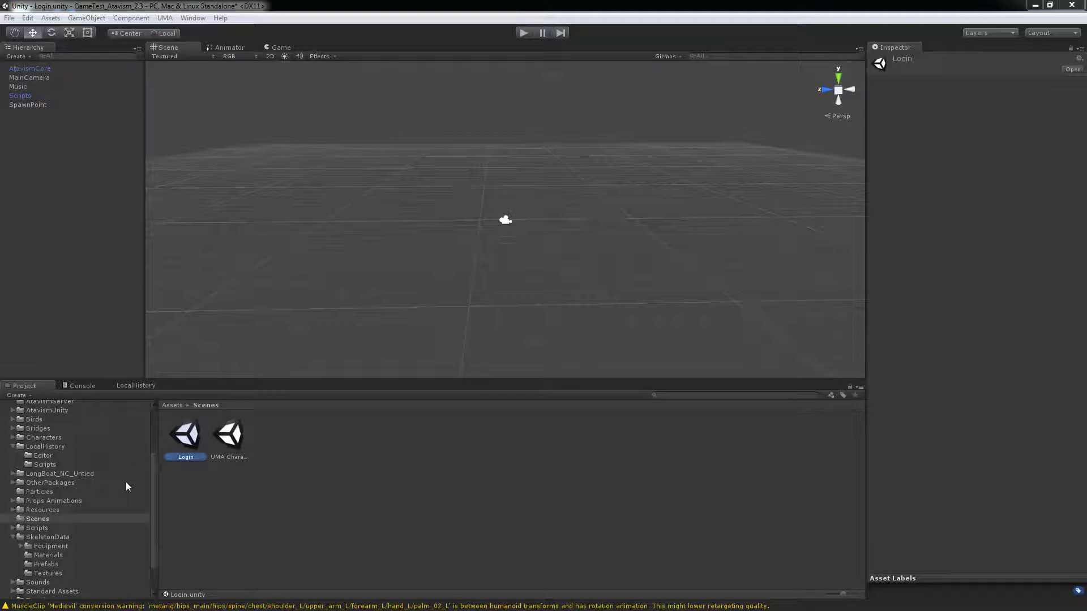
Step: Drag the skeleton asset from SkeletonData into the scene and set its position to 0, 0, 0
click(50, 539)
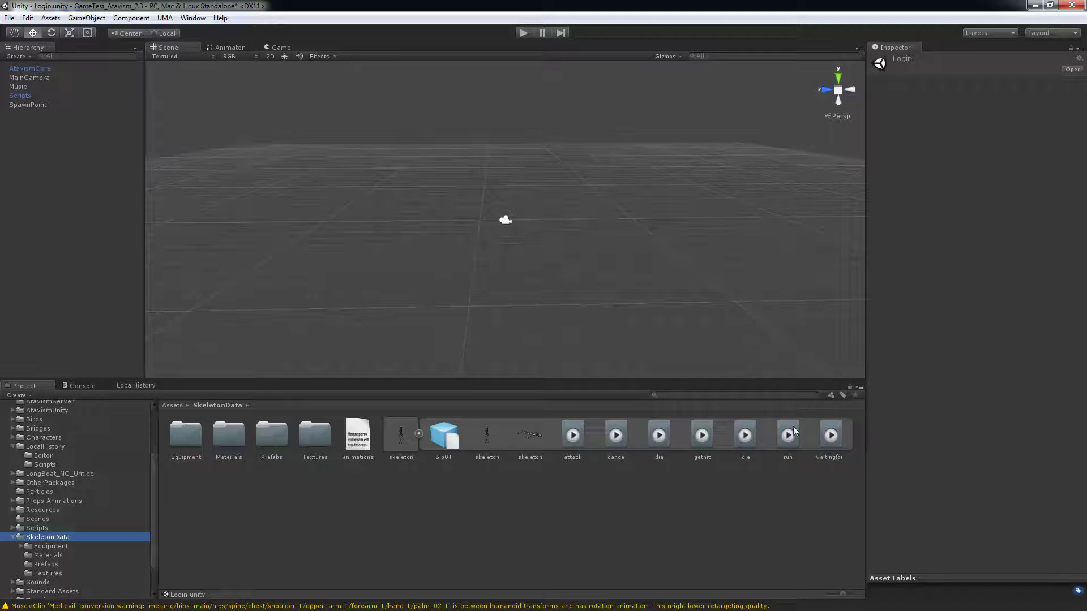
click(419, 434)
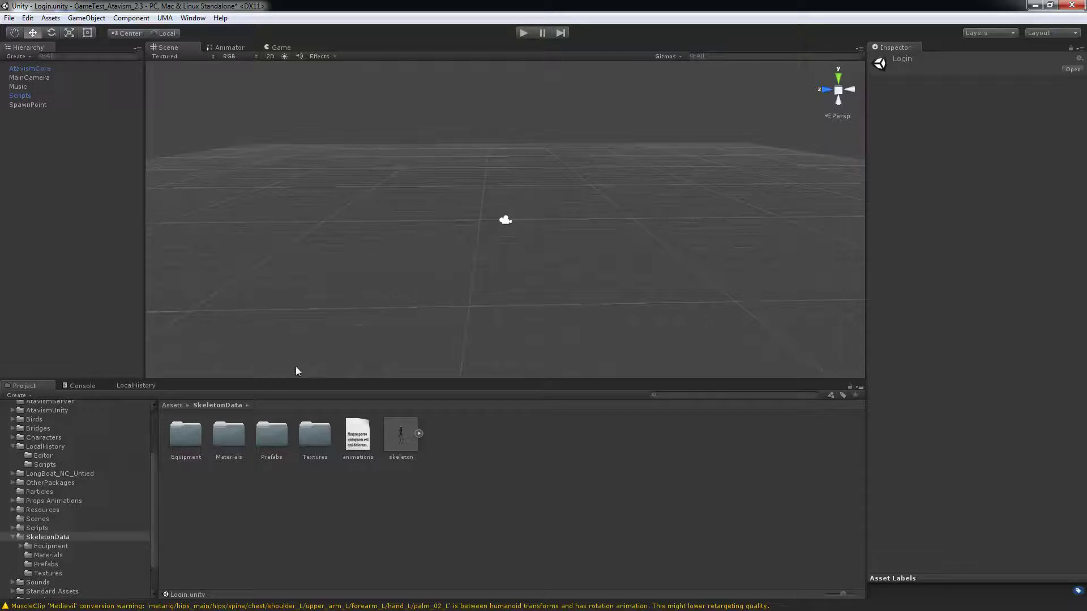
drag(395, 439, 501, 226)
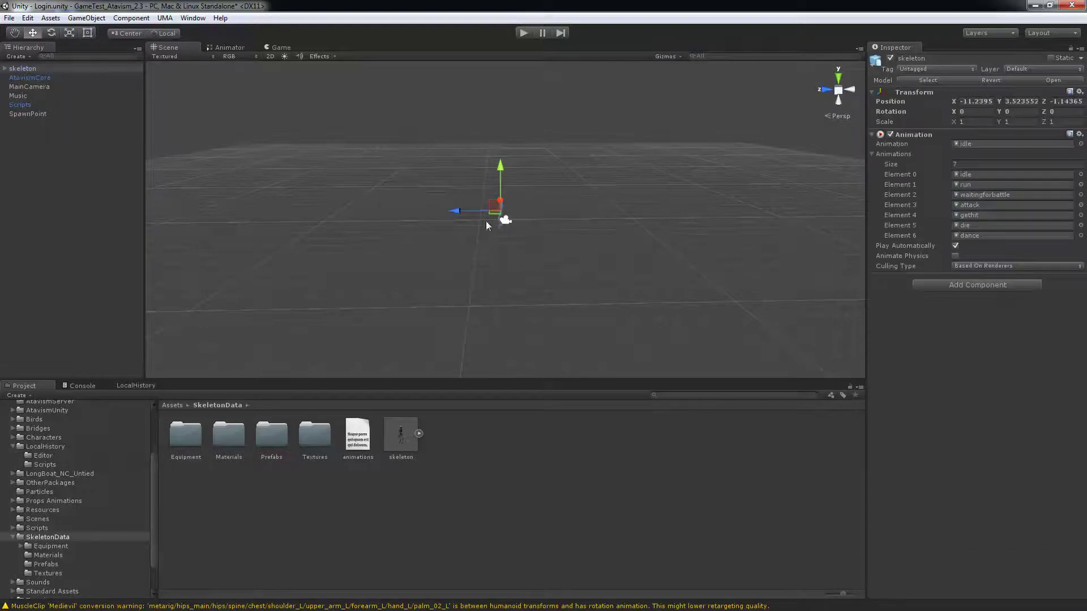
click(971, 101)
text(0)
key(Tab)
text(0)
key(Tab)
text(0)
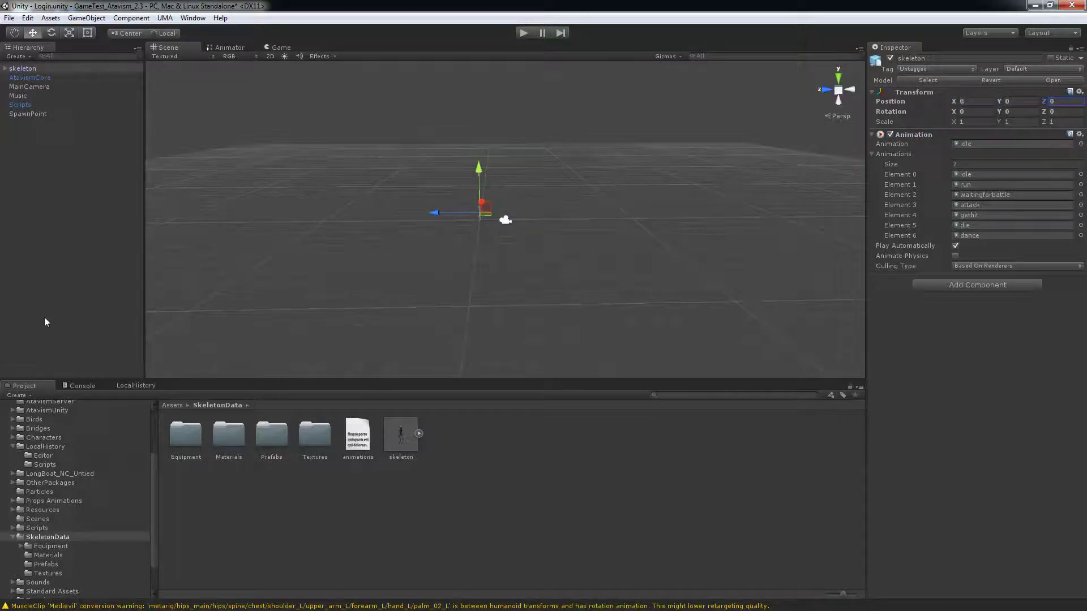
Step: Frame and orbit around the skeleton in the Scene view, then reselect the SkeletonData folder
click(34, 77)
double_click(37, 68)
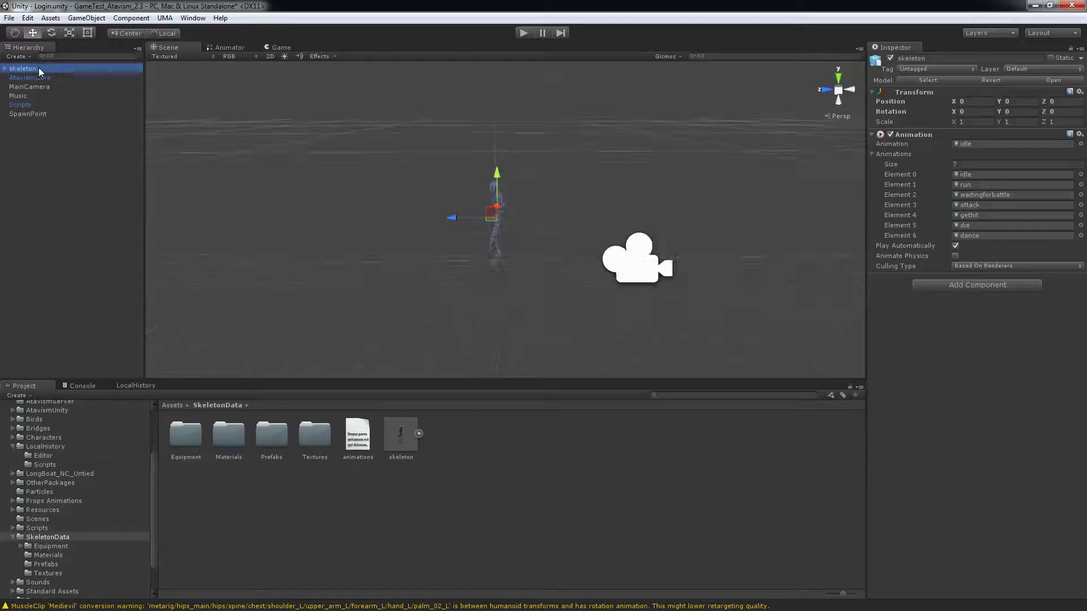
alt+drag(257, 173, 561, 204)
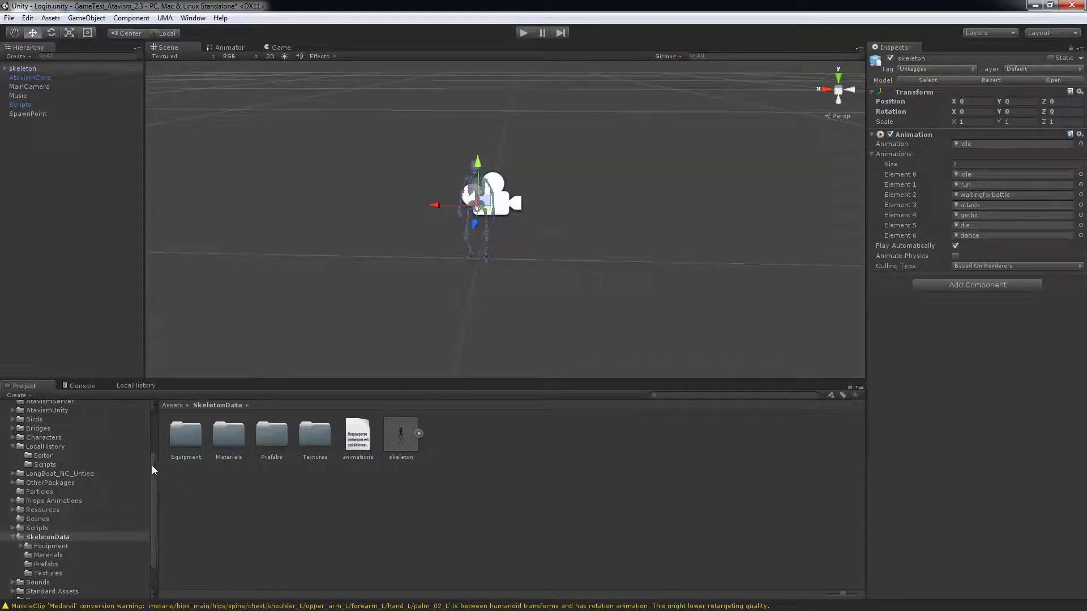
scroll(150, 470, down, 2)
click(145, 500)
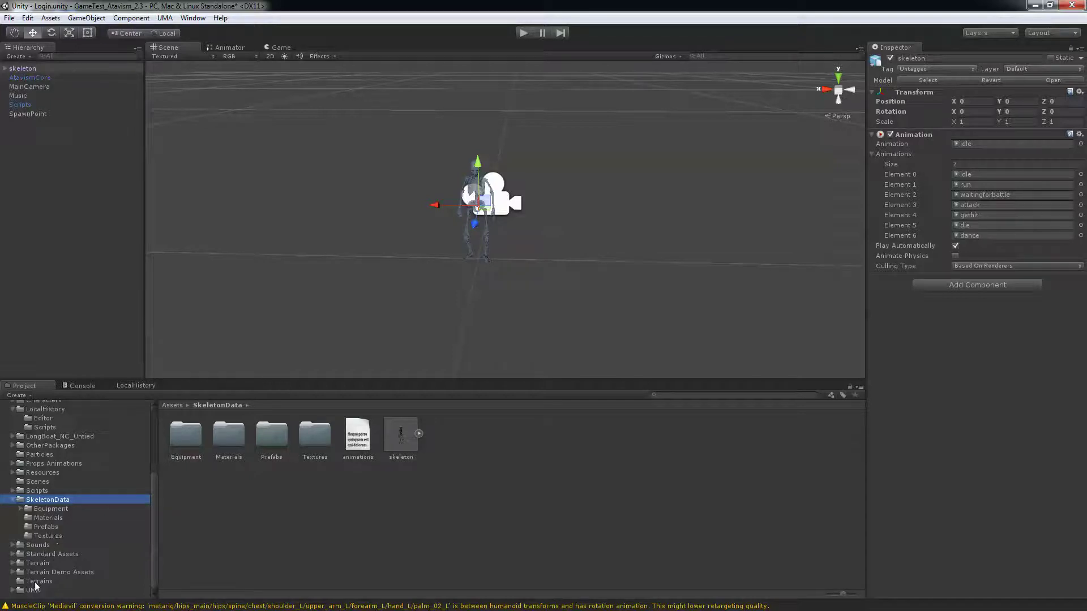
Step: Place UMA_Human_Male_Atavism from Resources into the scene at position 0, 0, 0
click(12, 473)
click(50, 474)
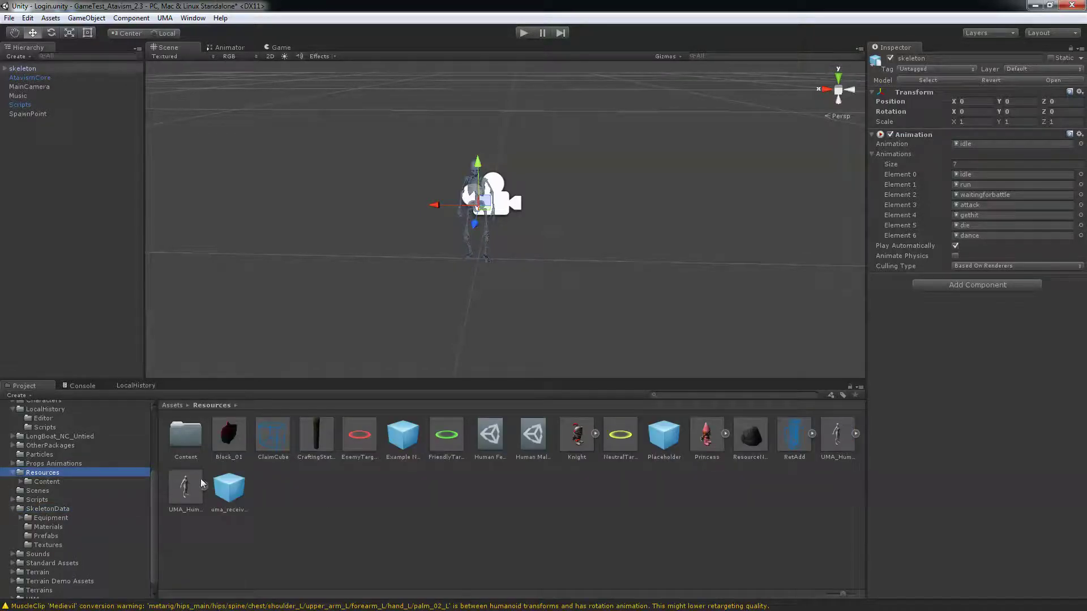
drag(202, 484, 479, 259)
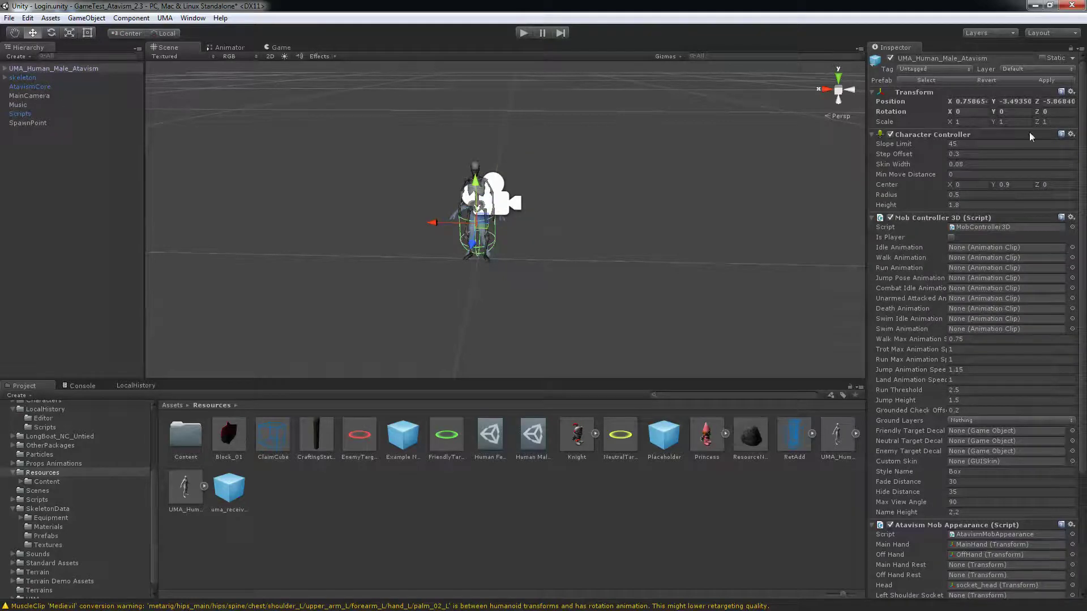
click(979, 100)
text(0)
key(Tab)
text(0)
key(Tab)
text(0)
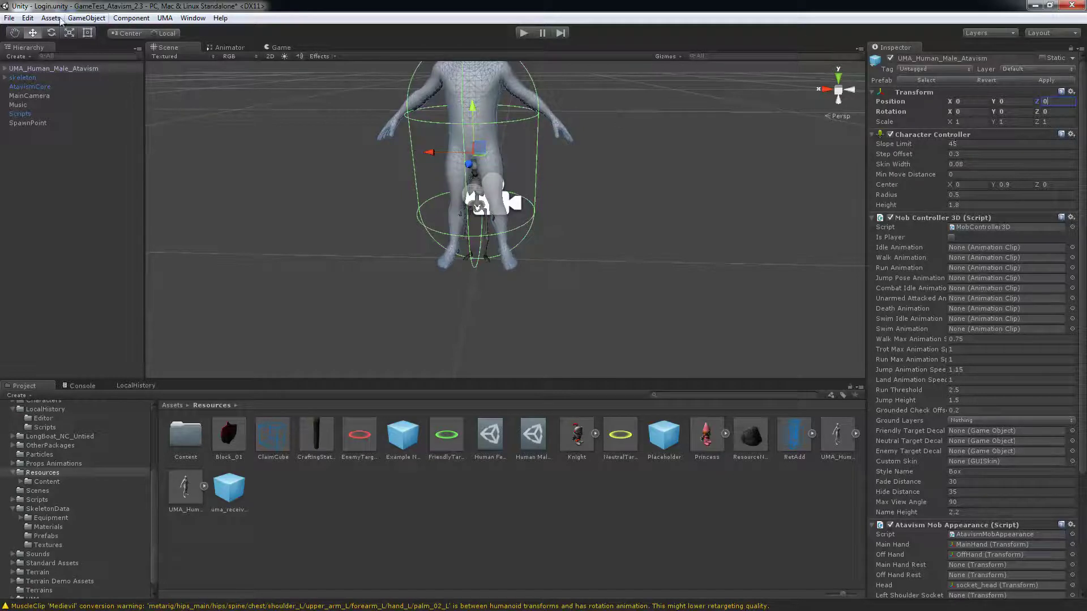
Step: Select the skeleton and frame it with F, ready to edit its scale
click(23, 77)
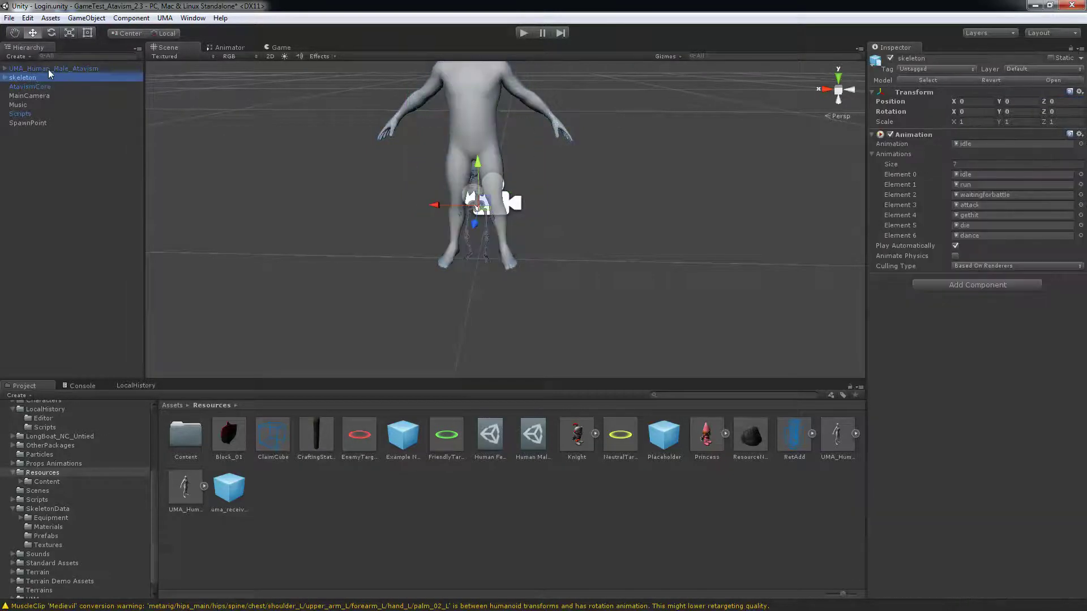
key(f)
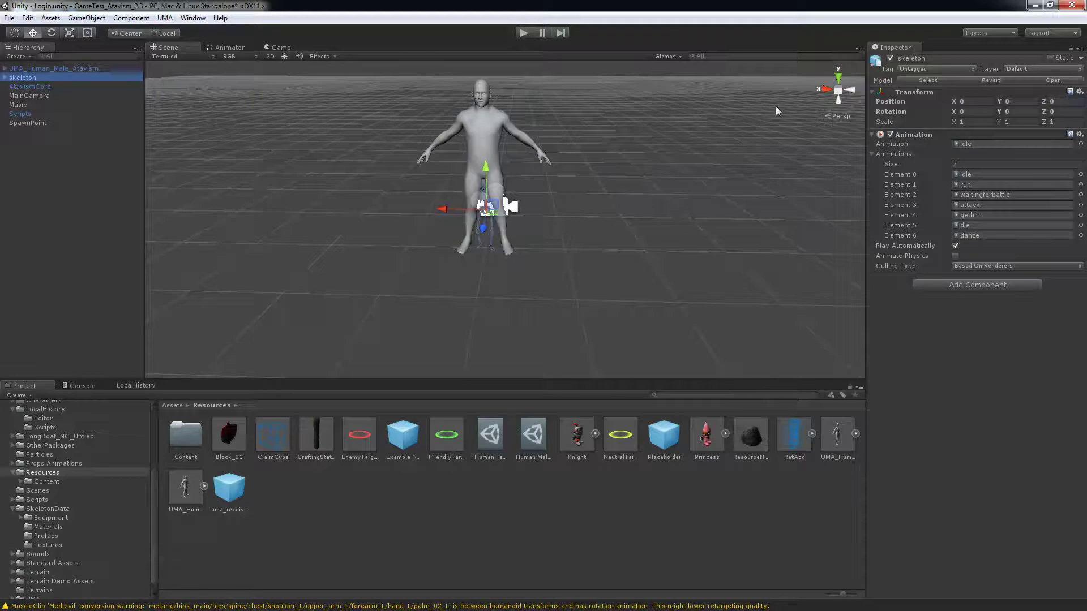
click(955, 124)
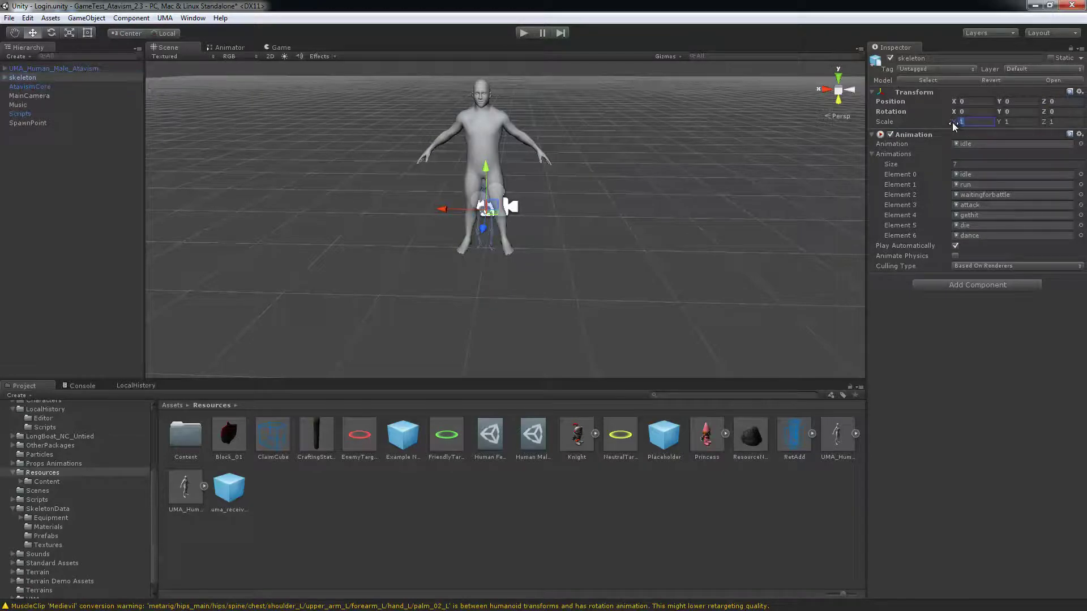
Step: Set the skeleton's scale X, Y and Z to 2.1
text(2.2)
key(Tab)
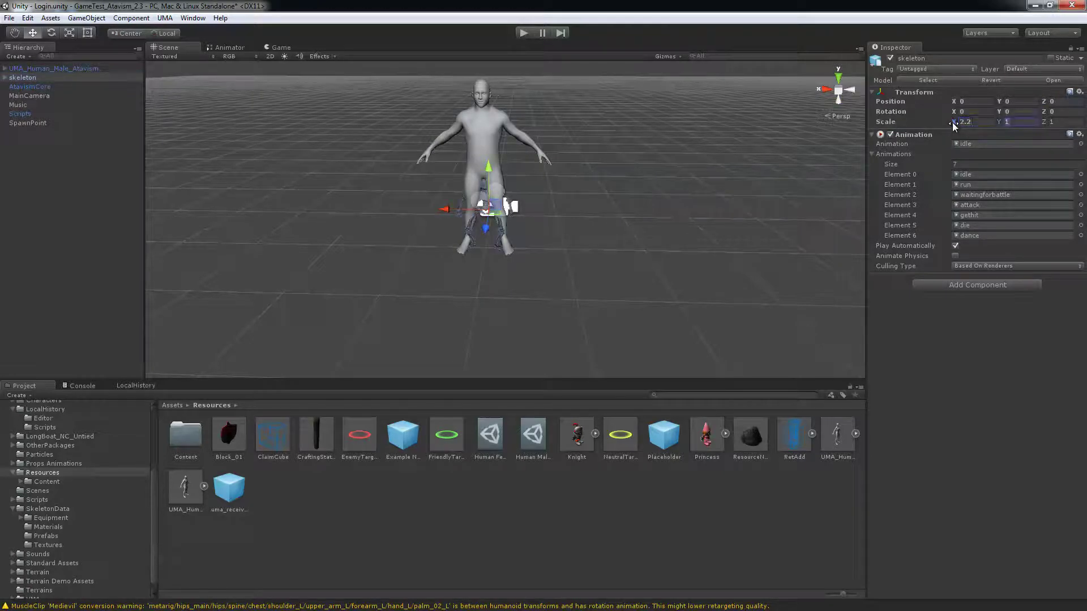
text(2.2)
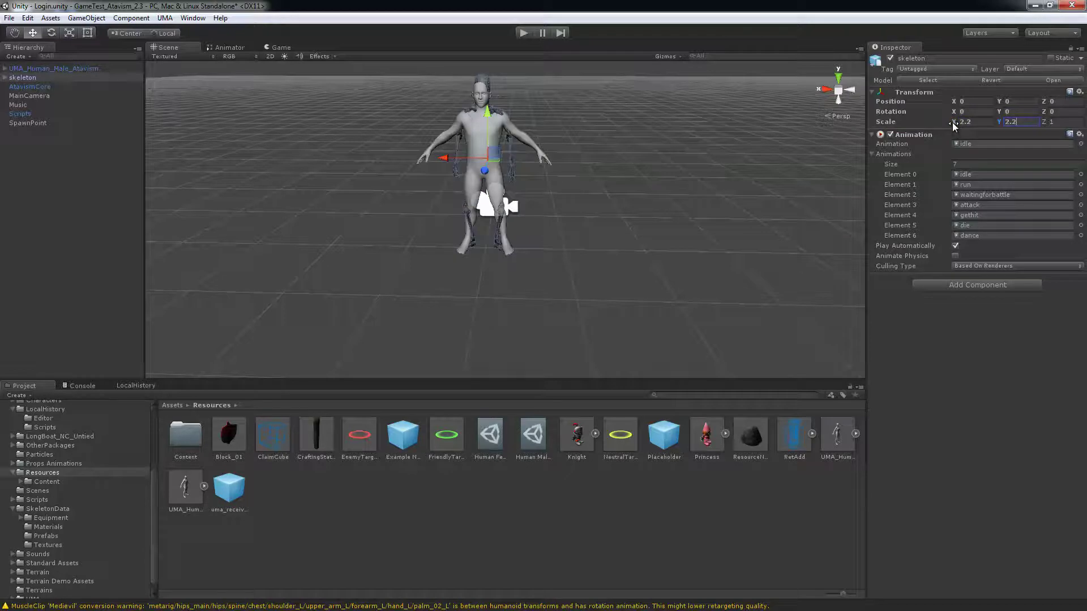
key(Tab)
text(2.2)
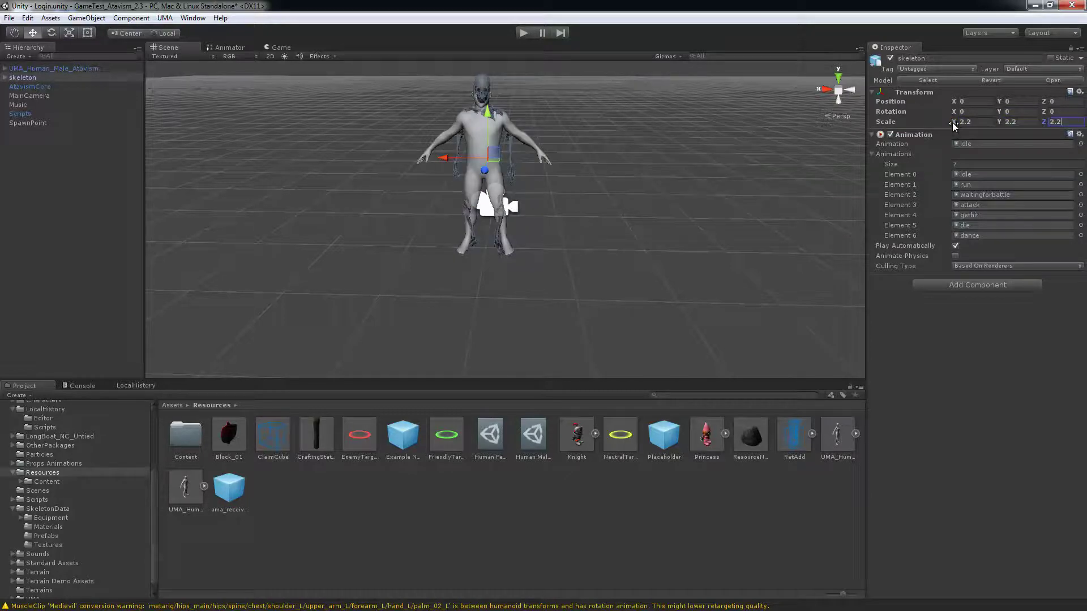
text(1)
key(shift+Tab)
text(21)
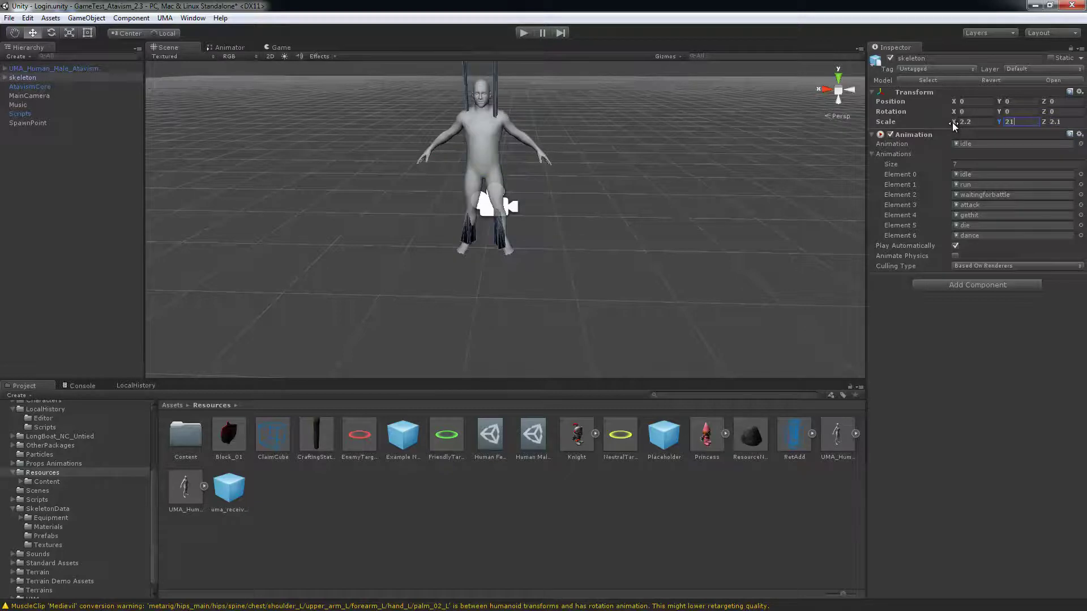
key(BackSpace)
text(.1)
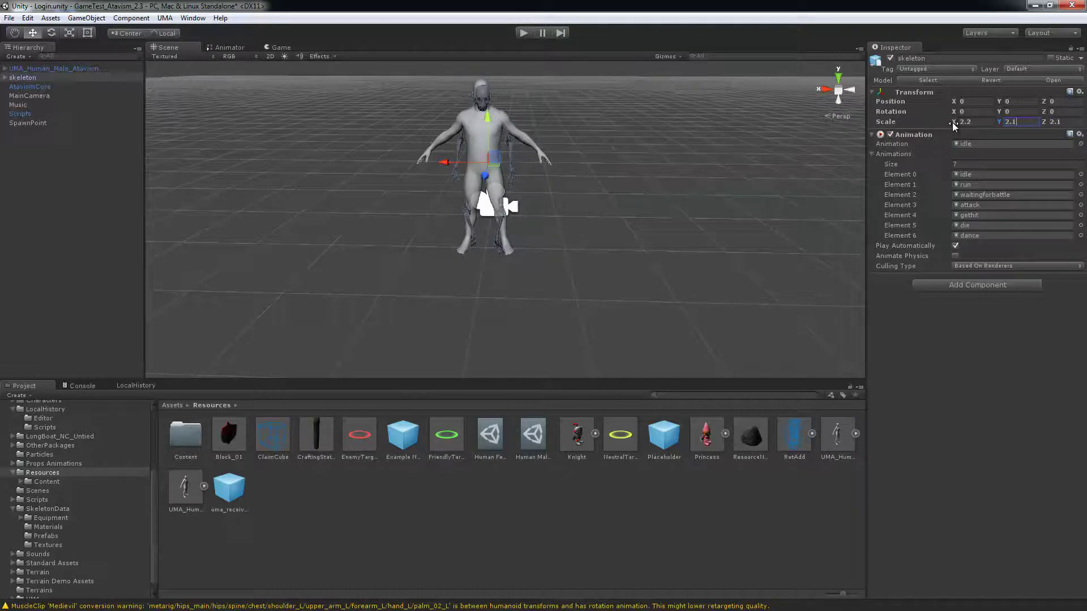
key(shift+Tab)
text(2.1)
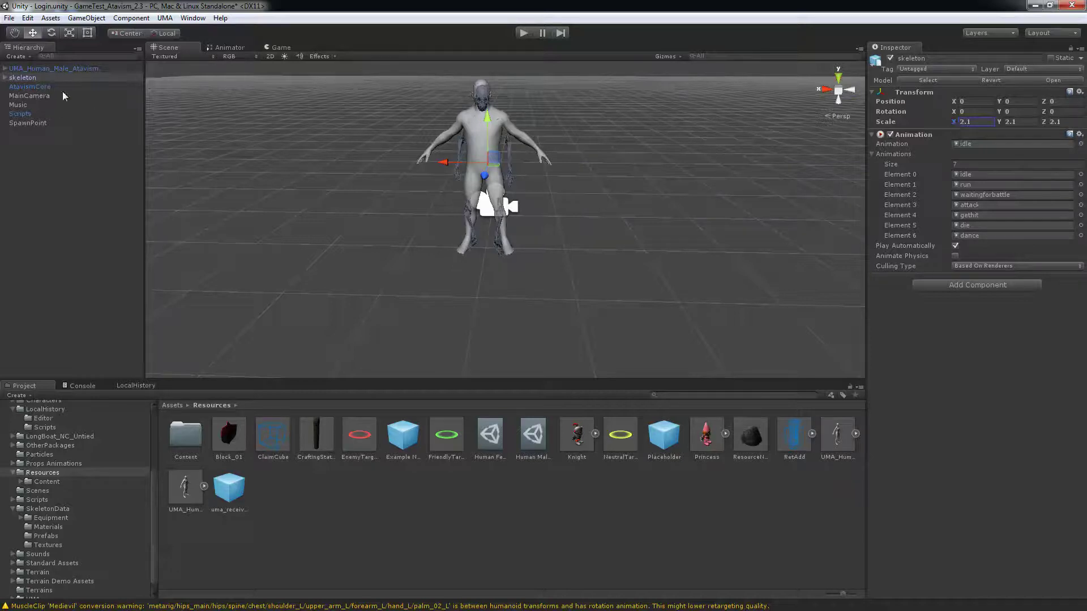
click(60, 76)
Step: Delete the UMA_Human_Male_Atavism reference character and expand the skeleton's children
click(62, 68)
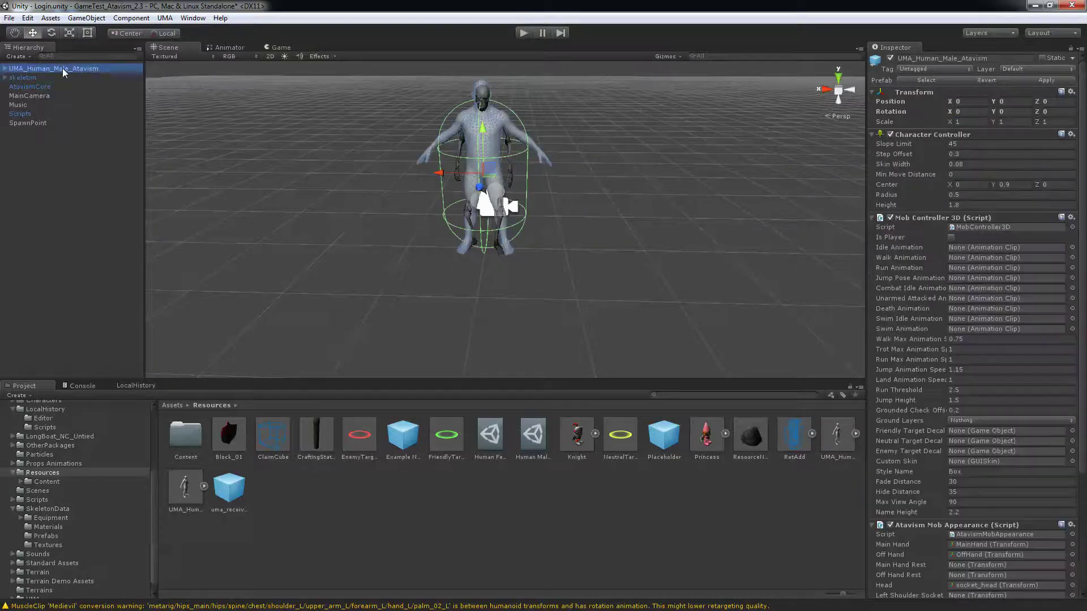
key(Delete)
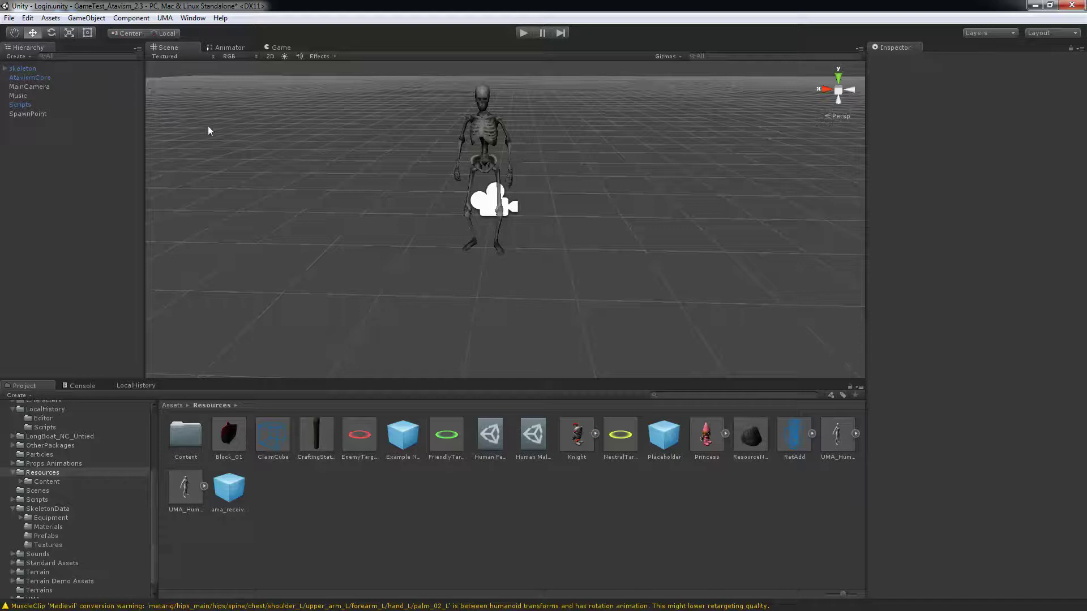
click(23, 68)
key(Right)
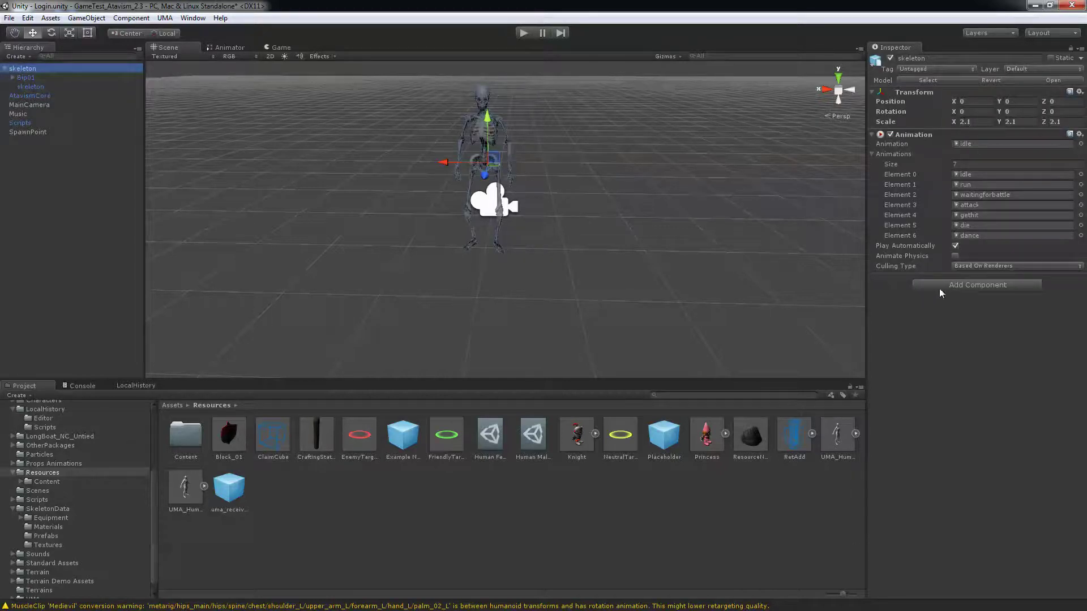
Step: Add Mob Controller 3D and Character Controller components to the skeleton
click(973, 285)
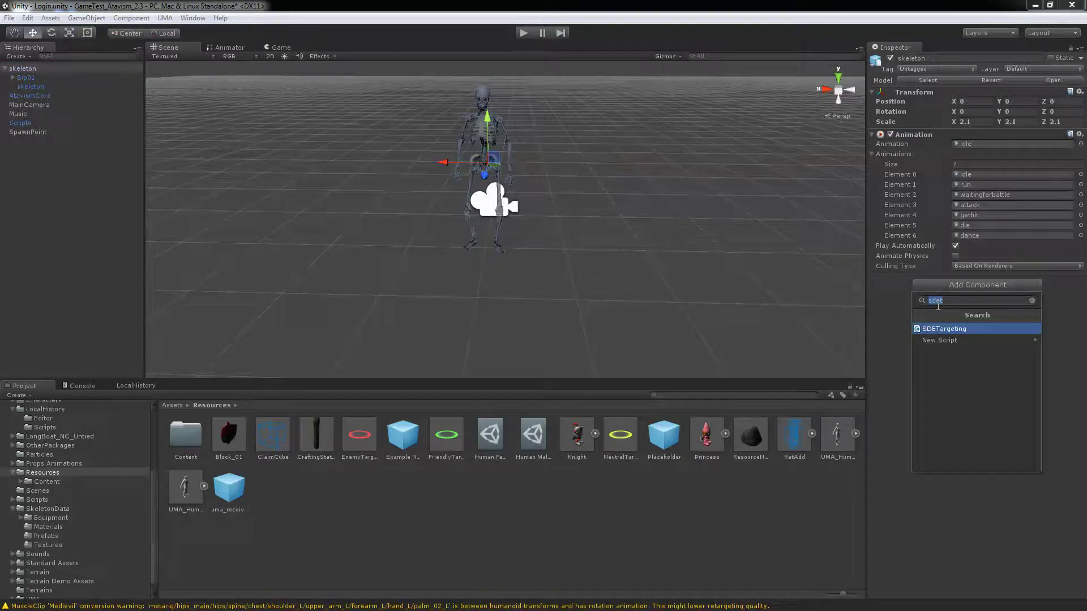
text(mobcr)
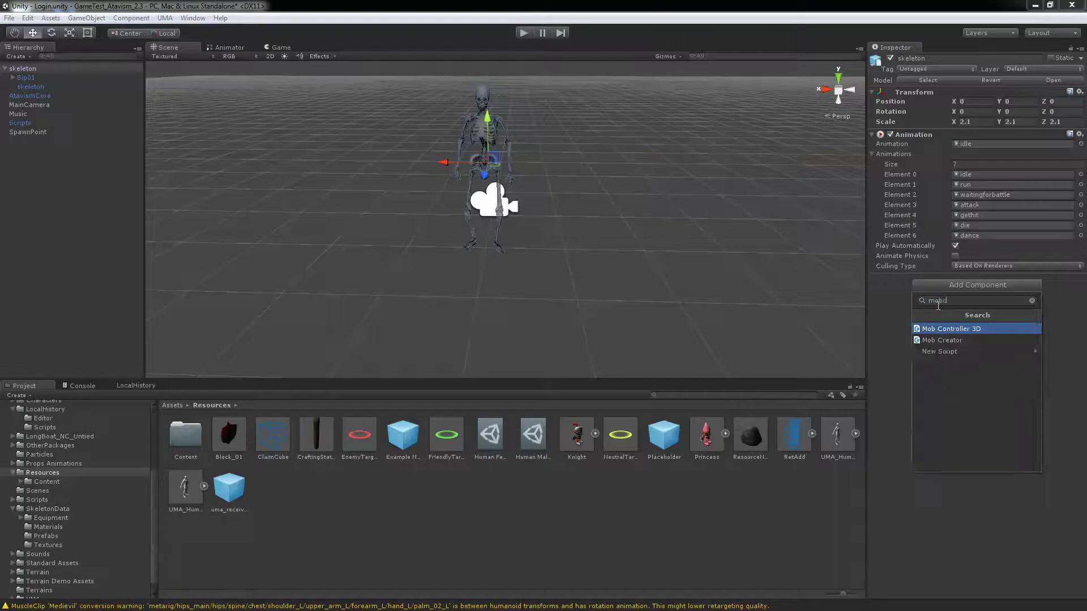
key(BackSpace)
key(BackSpace)
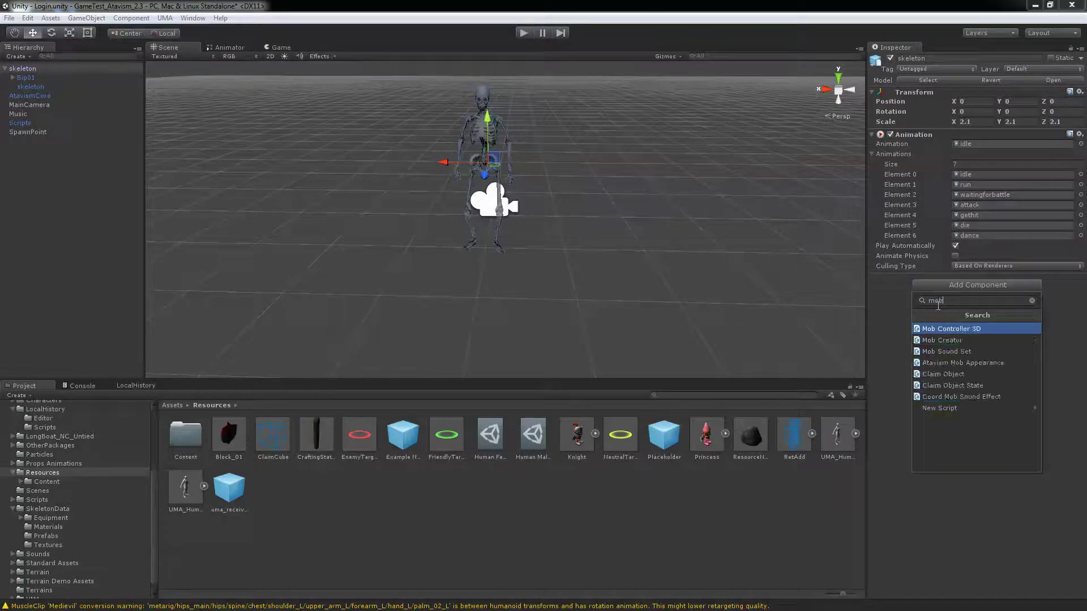
click(984, 329)
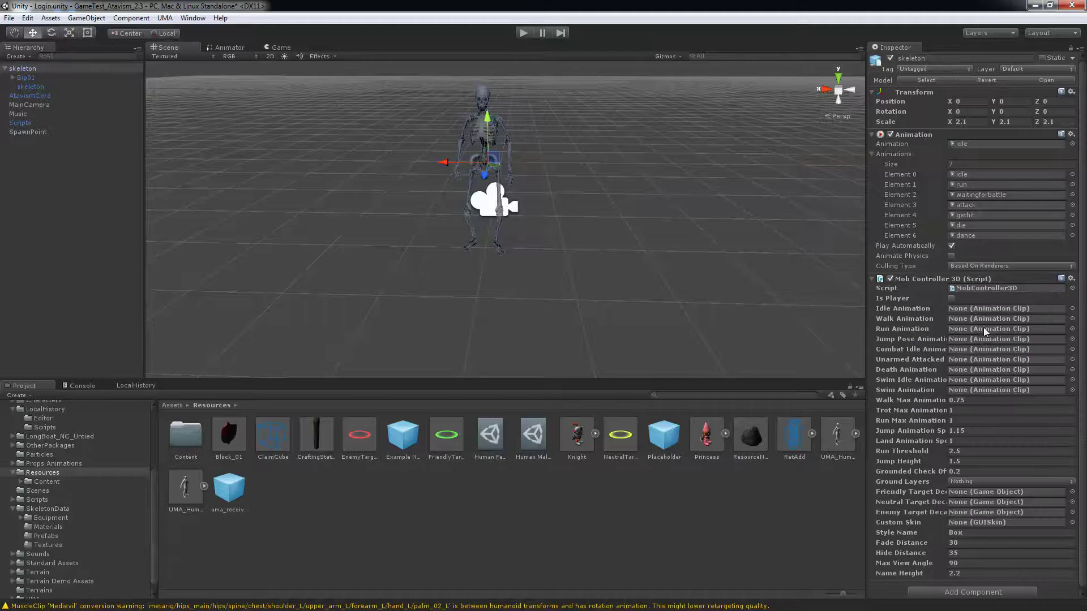
click(962, 590)
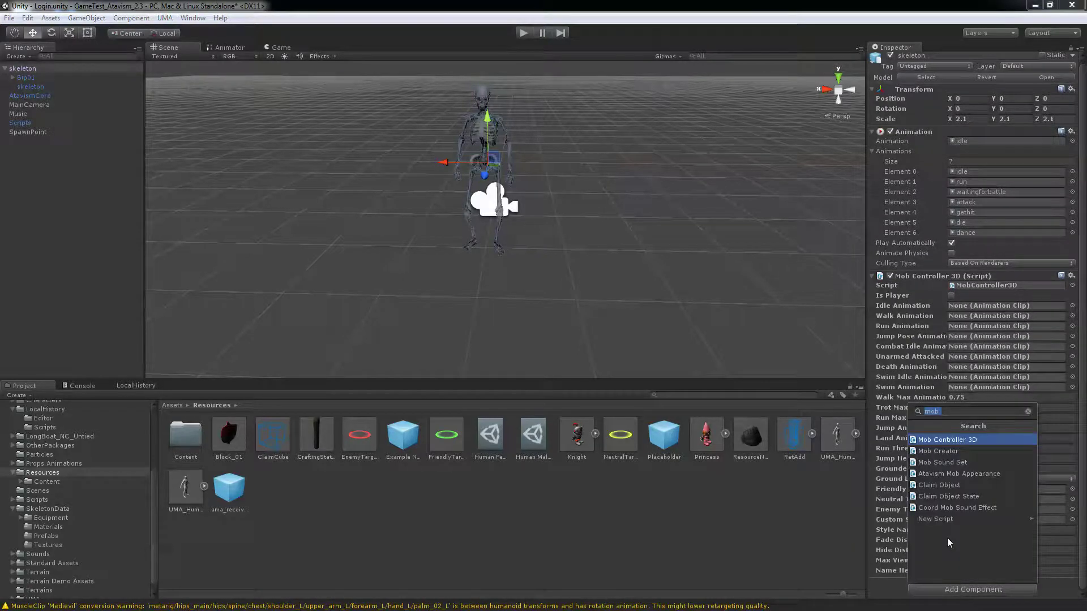
text(char)
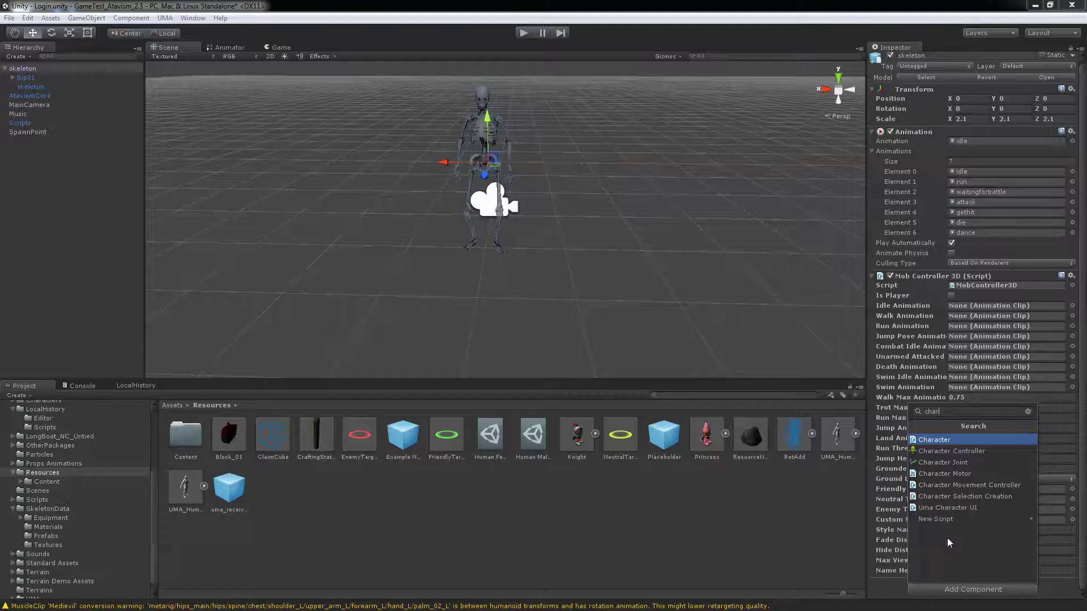
click(963, 452)
Step: Search 'atavi' and add the Atavism Mob Appearance component
scroll(959, 530, down, 3)
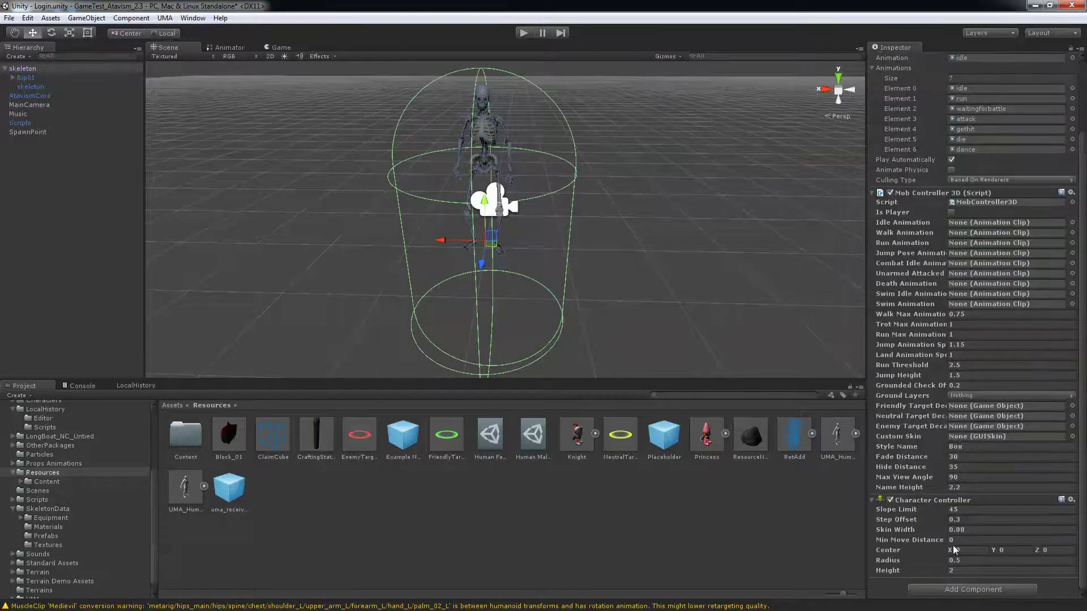
click(941, 589)
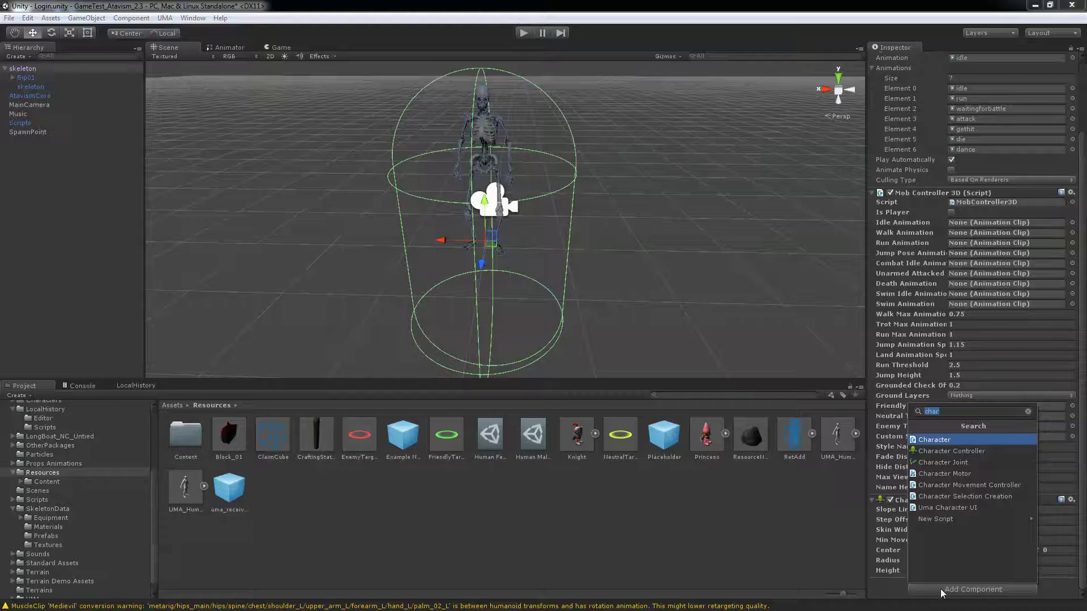
text(atavi)
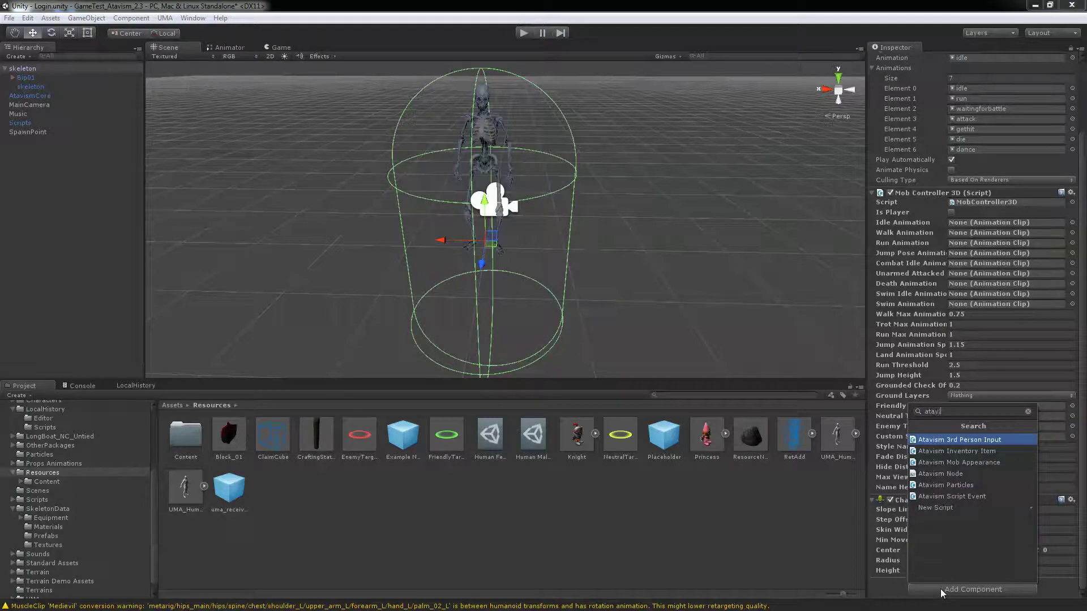
click(956, 464)
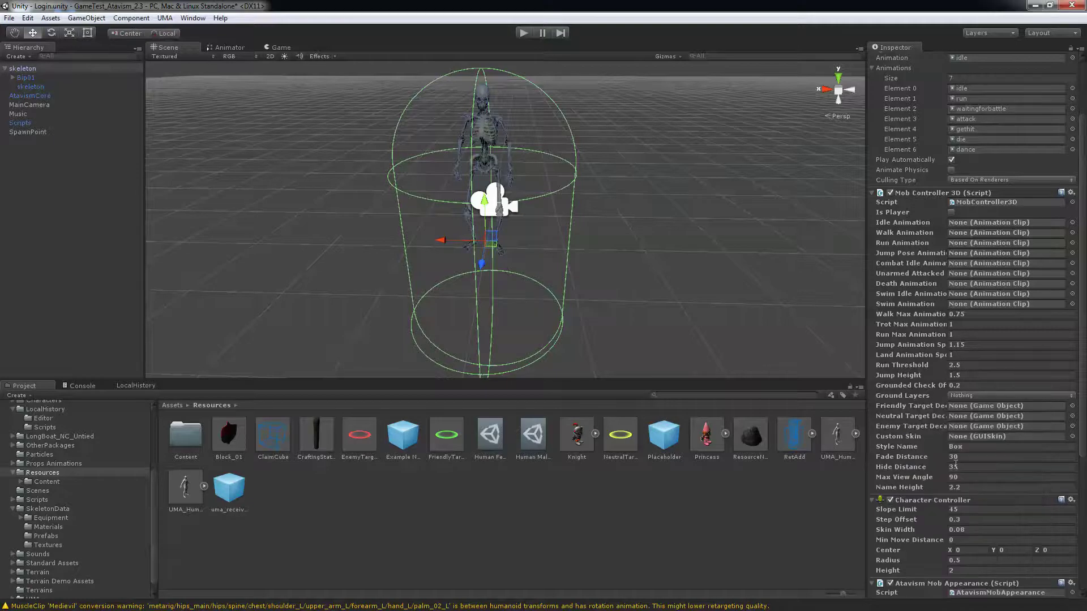
scroll(940, 494, down, 5)
Step: Set the Character Controller's center Y and height to 1
scroll(940, 495, up, 5)
scroll(940, 494, down, 5)
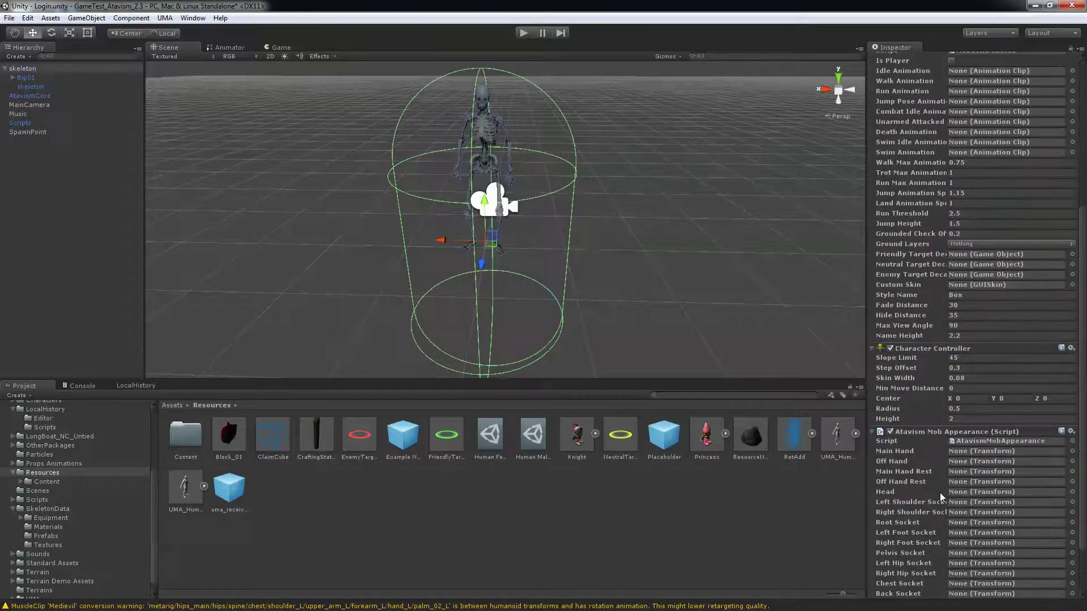
scroll(939, 497, down, 2)
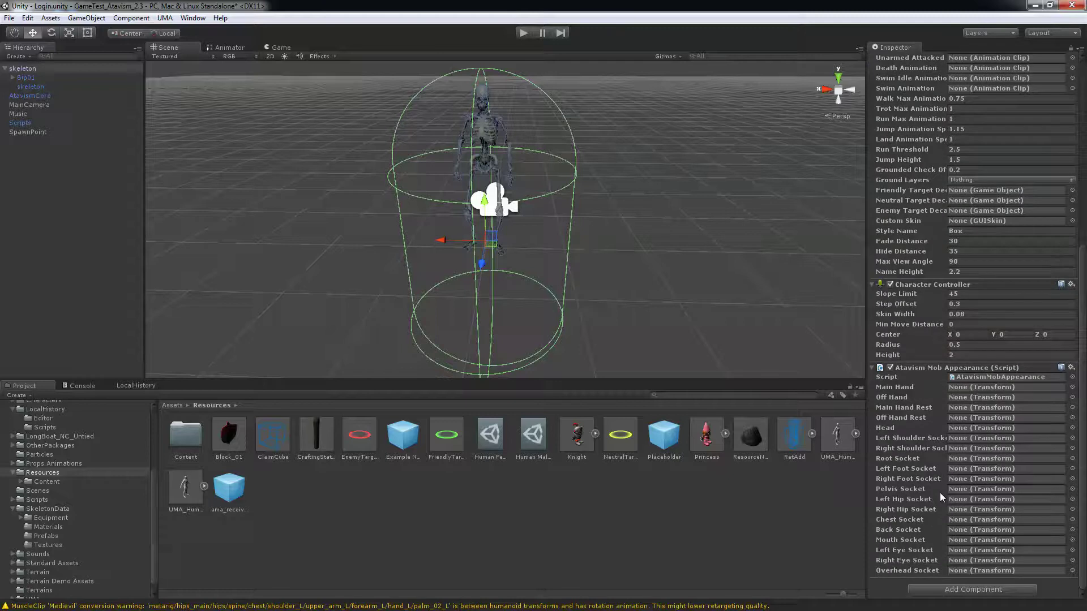
click(935, 285)
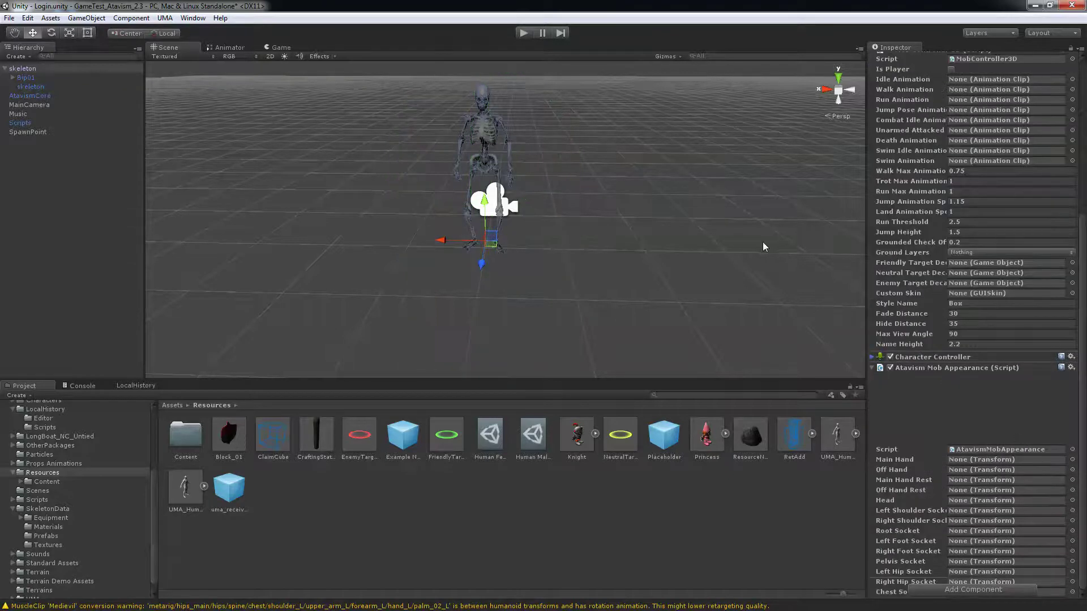
click(908, 356)
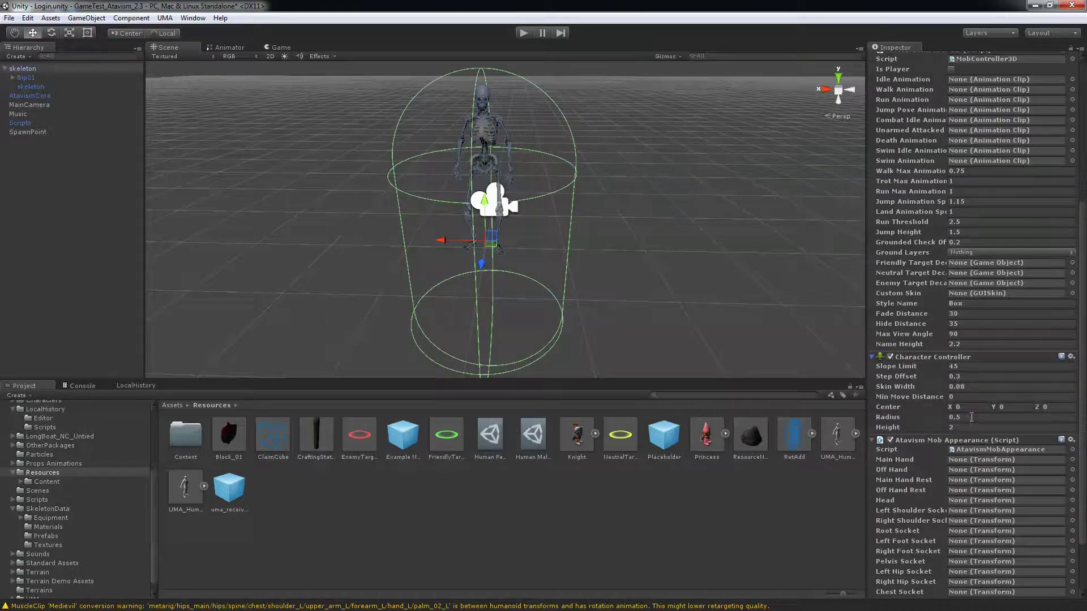
click(1002, 407)
text(1)
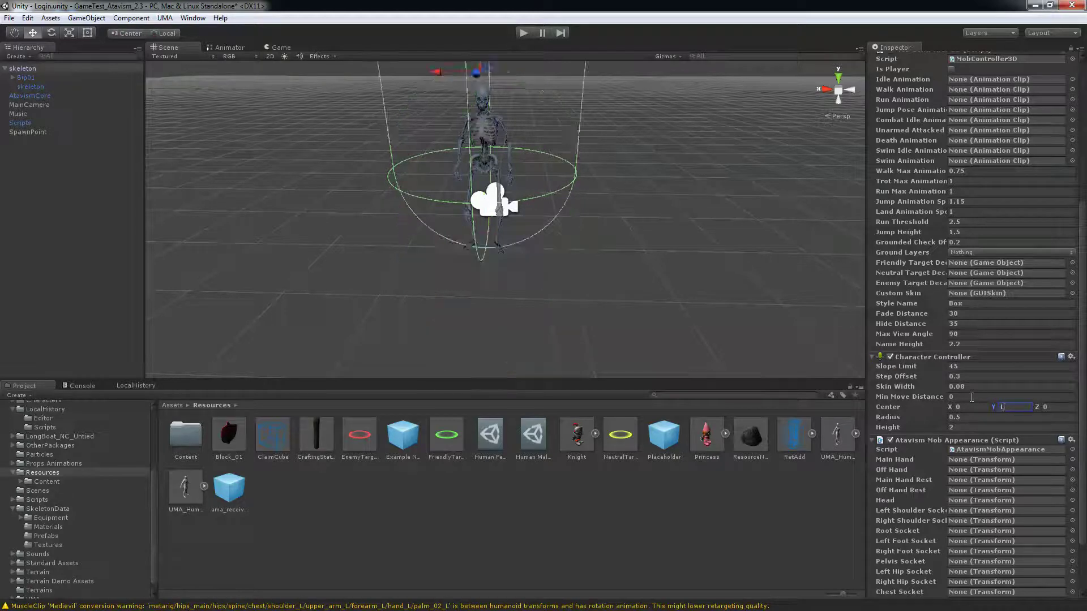
click(970, 428)
text(1)
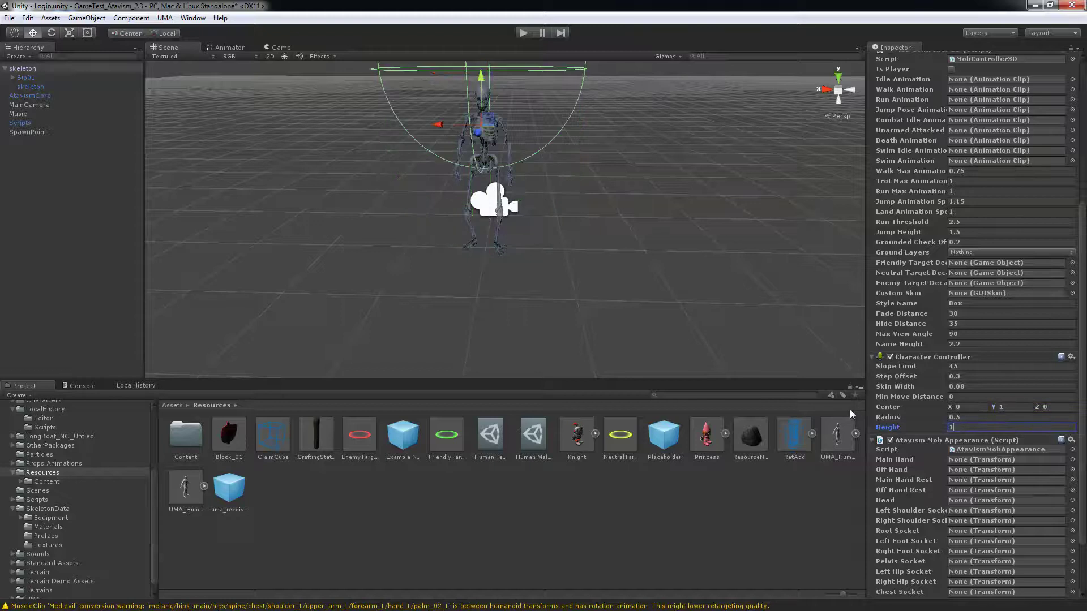
Step: Set the controller radius to 0.25 and change center Y to 0.5
click(1010, 407)
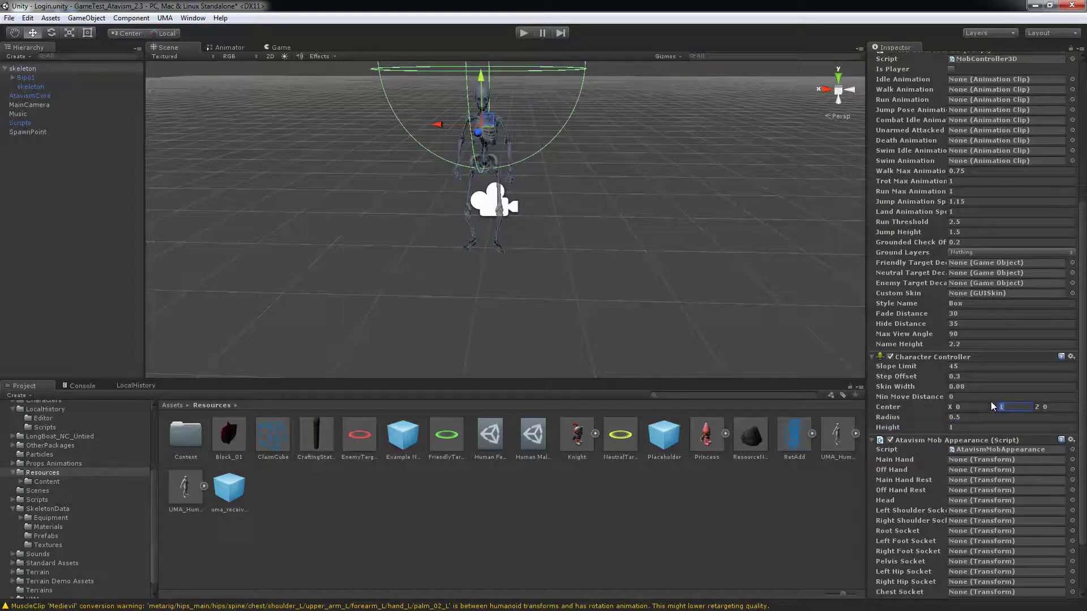
key(shift+Tab)
key(Tab)
key(Tab)
key(Tab)
text(.25)
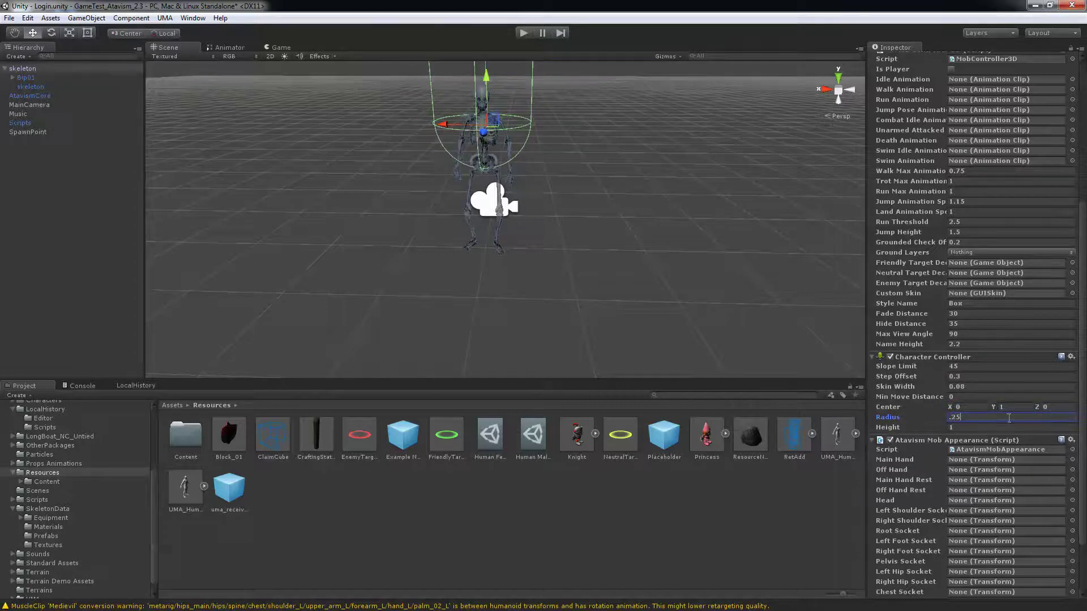
click(1015, 407)
text(0)
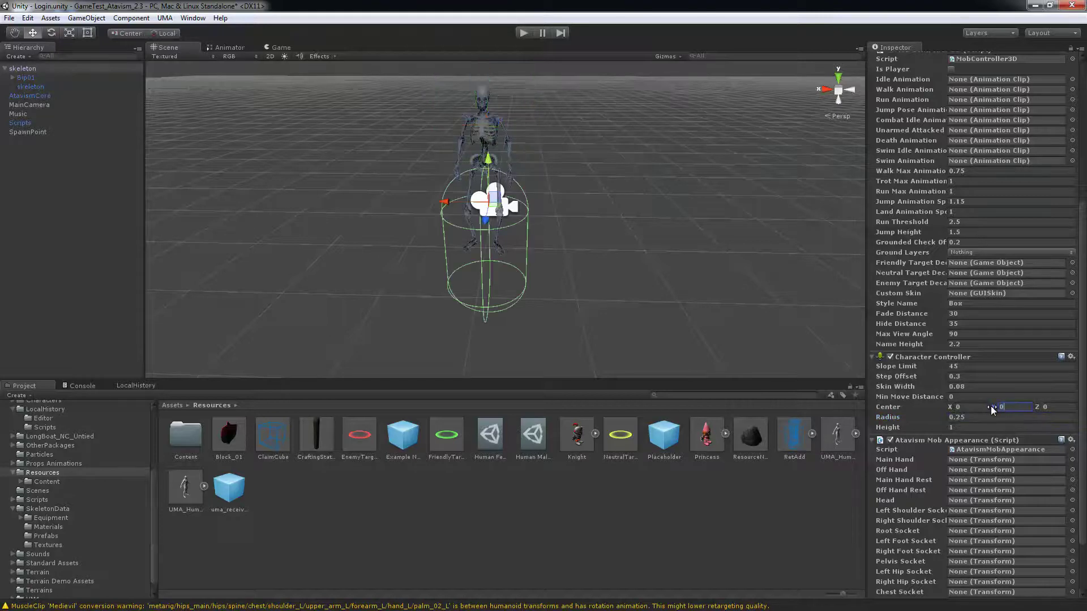
key(BackSpace)
text(.5)
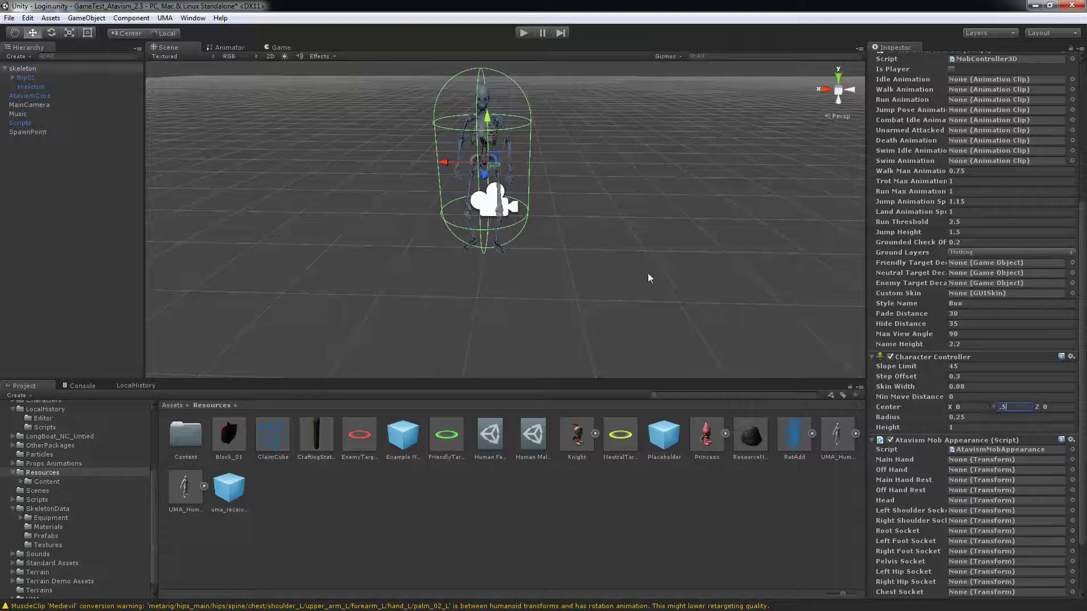
Step: Fill Mob Controller 3D slots: idle for idle/jump/swim, run for walk/run, waitingforbattle, attack, die
scroll(905, 206, up, 3)
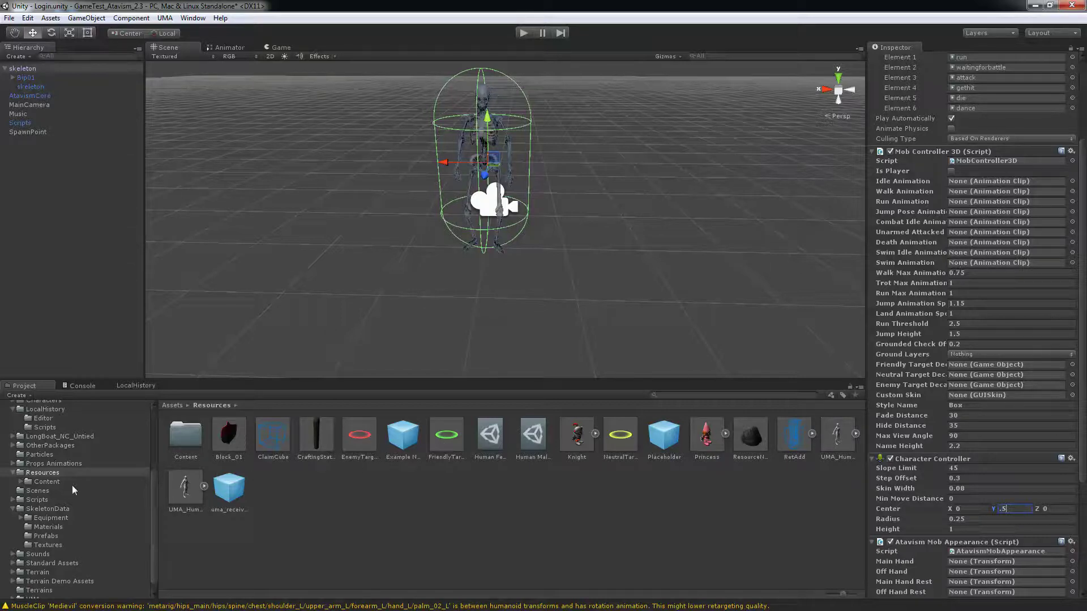
click(46, 508)
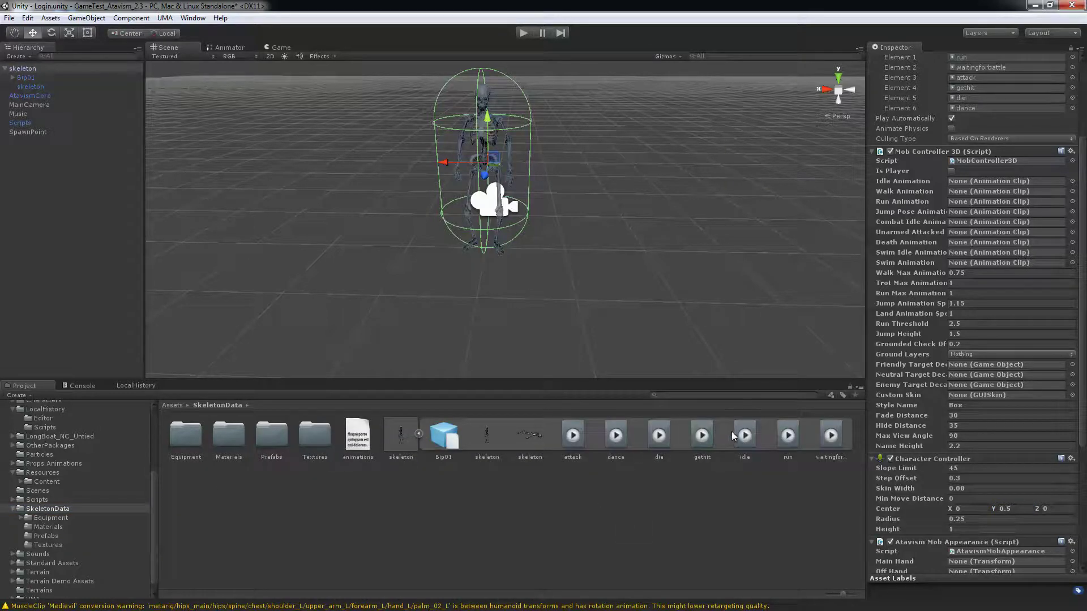
drag(749, 436, 975, 182)
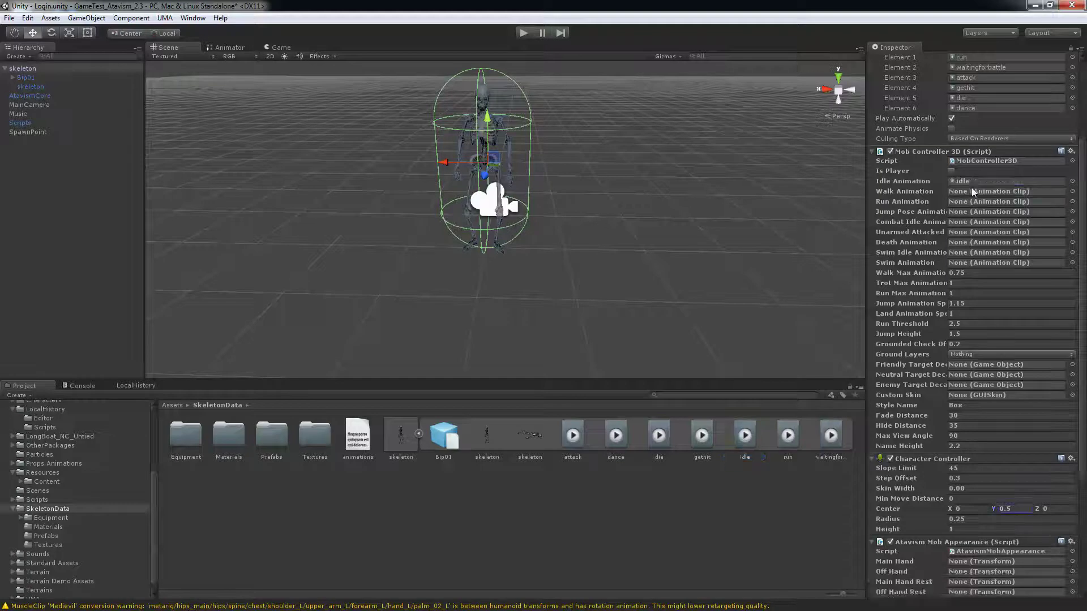
drag(781, 440, 976, 192)
drag(795, 437, 973, 203)
drag(746, 441, 971, 214)
drag(831, 435, 974, 222)
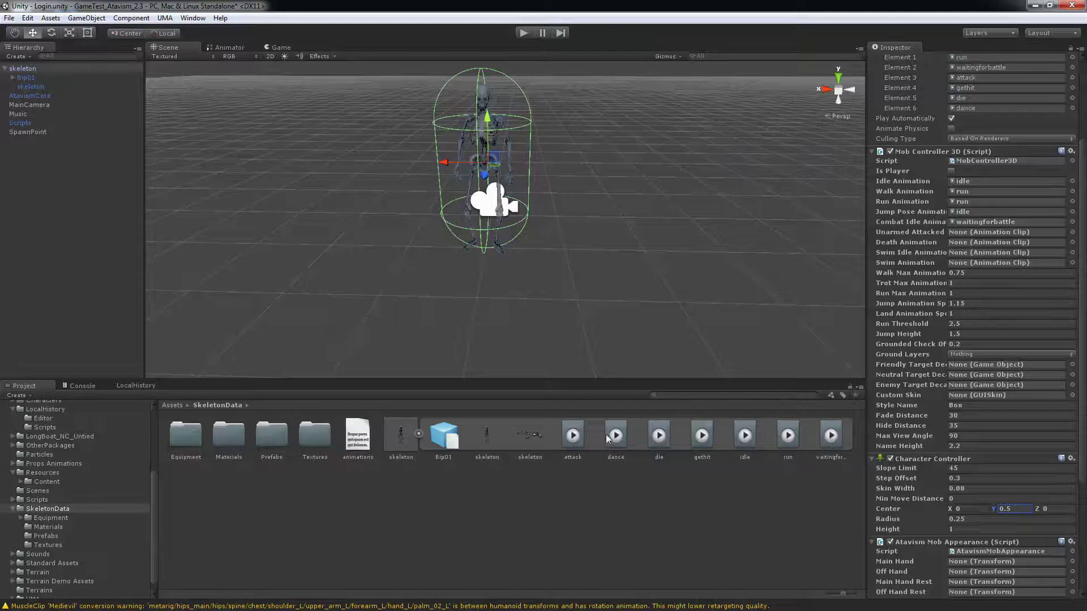
drag(573, 434, 988, 232)
drag(665, 443, 966, 241)
drag(745, 435, 967, 253)
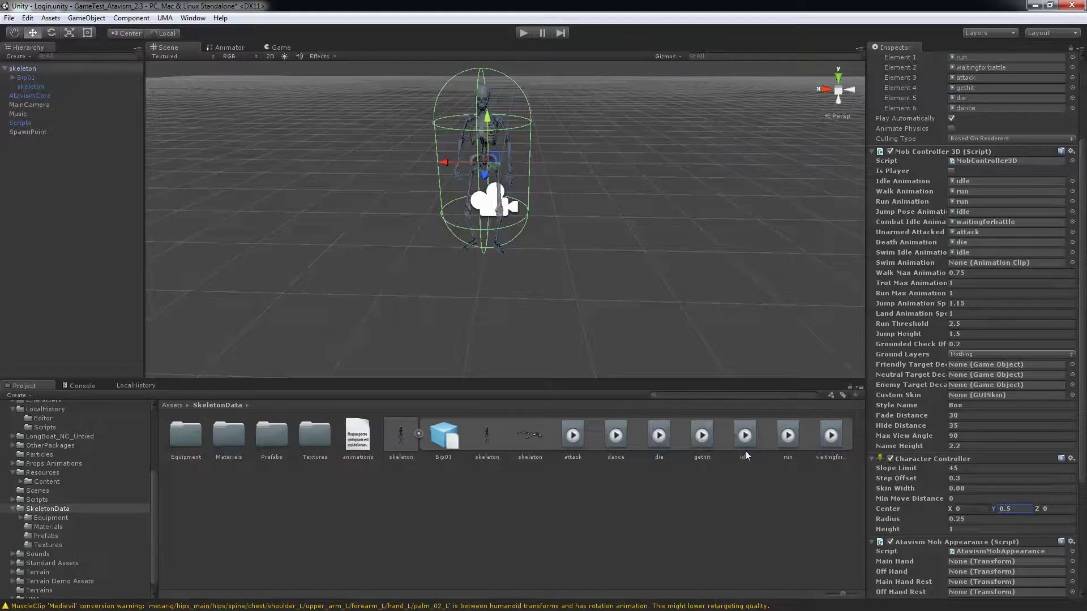
drag(746, 451, 964, 265)
Step: Open Window > Atavism Online and move the window to the editor's right side
click(193, 17)
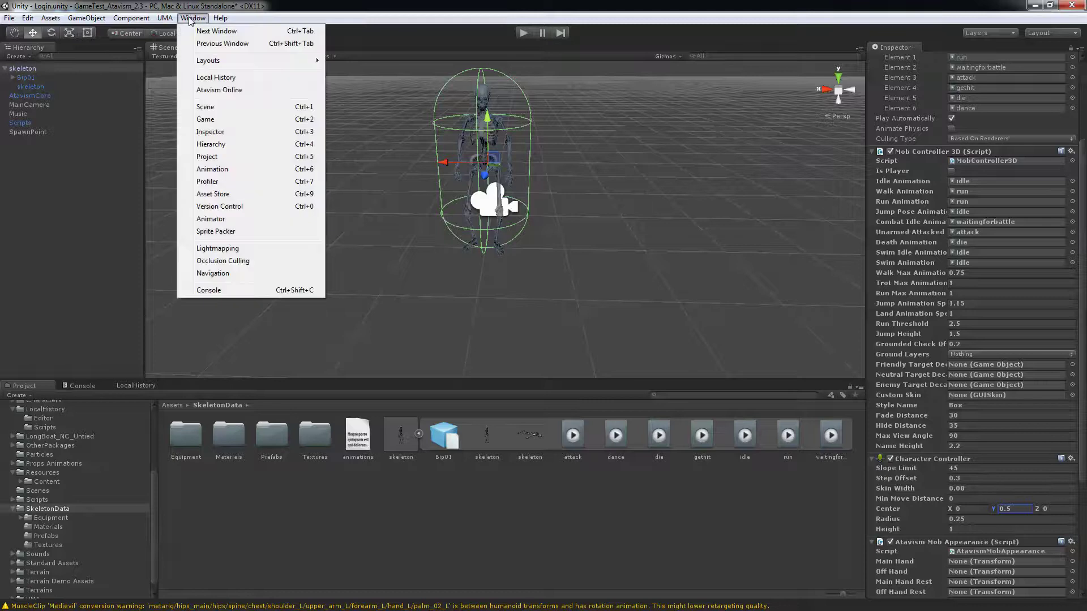
click(210, 93)
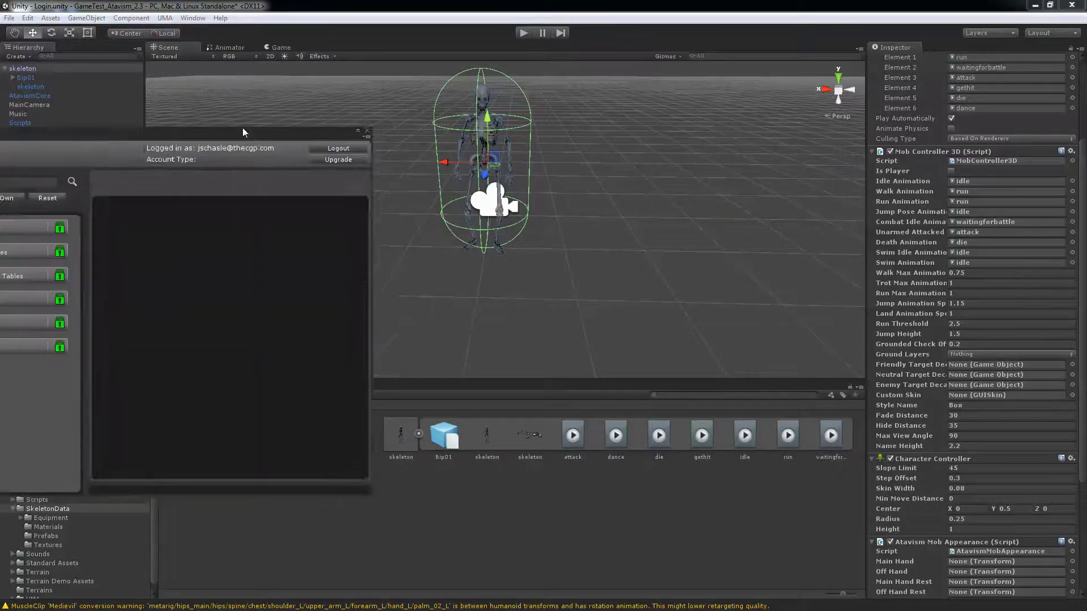
drag(243, 127, 967, 160)
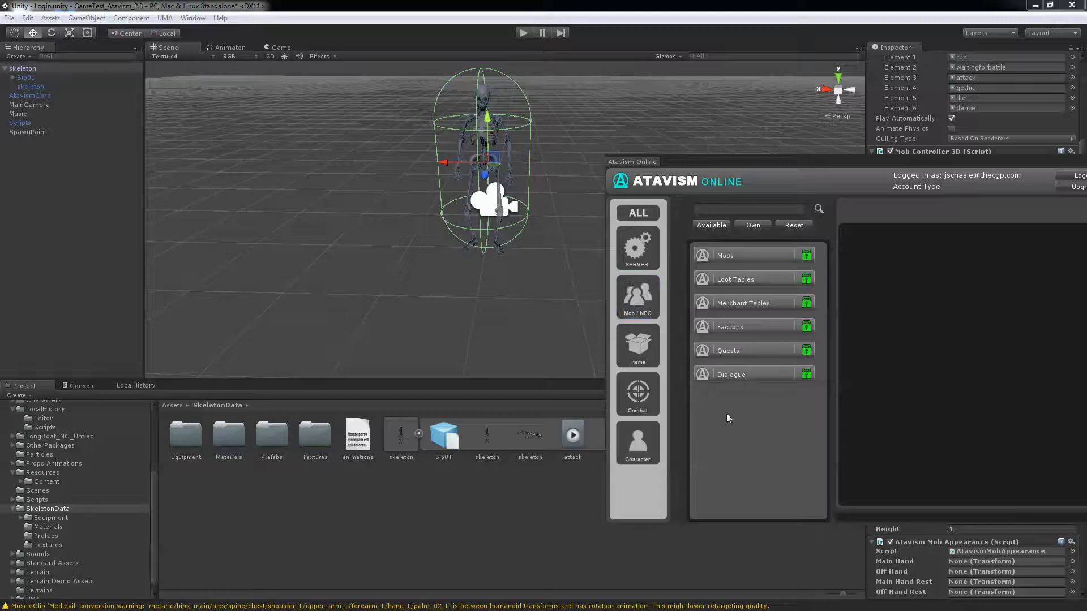
Step: Check under Layers > Edit Layers that the targetable layer exists
click(17, 68)
click(5, 69)
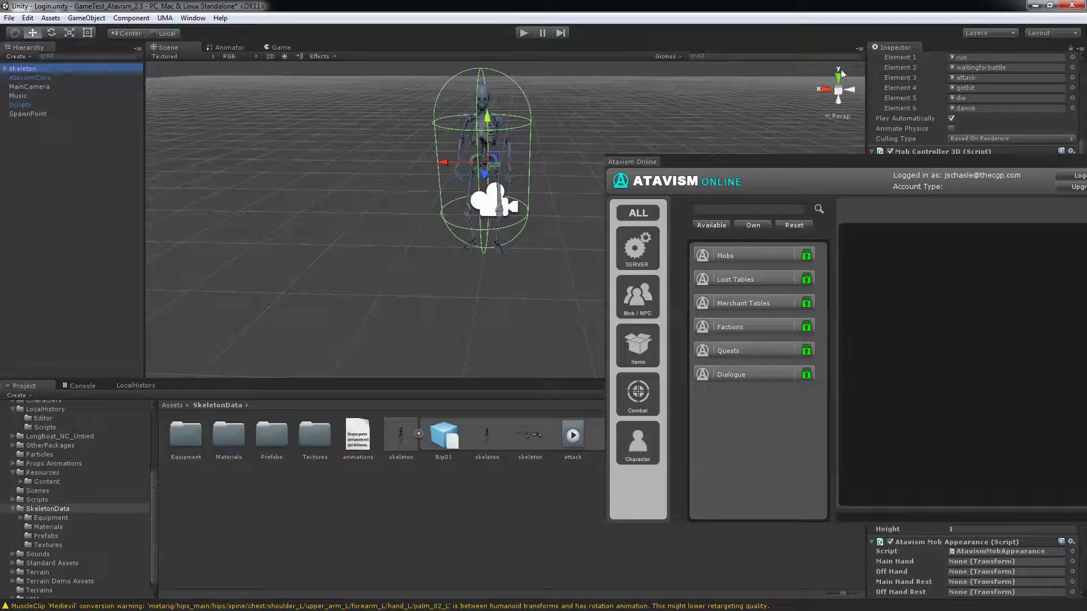
scroll(1068, 113, up, 5)
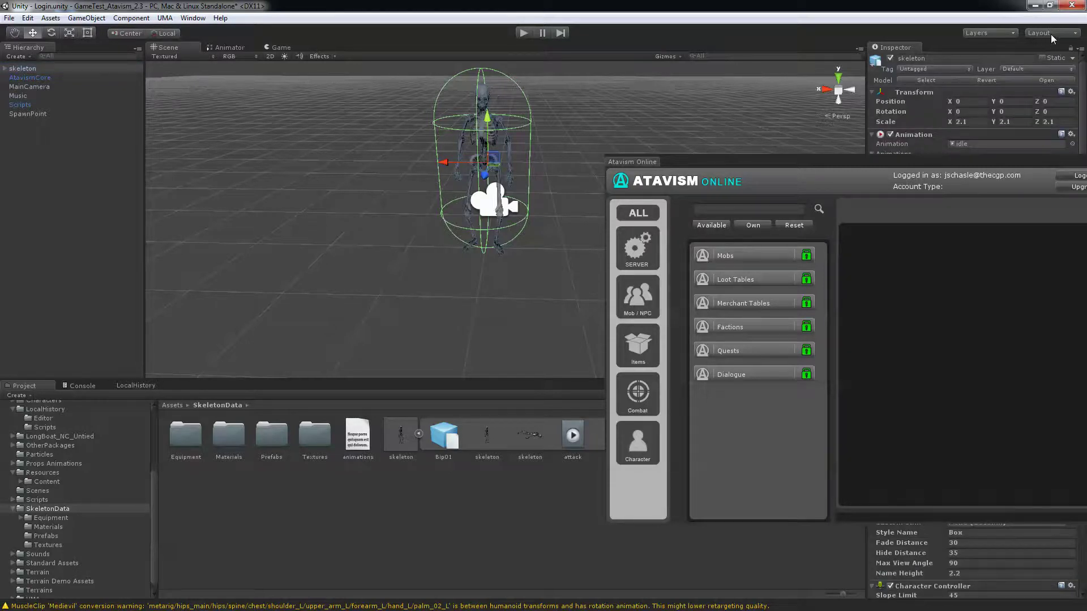
click(1004, 32)
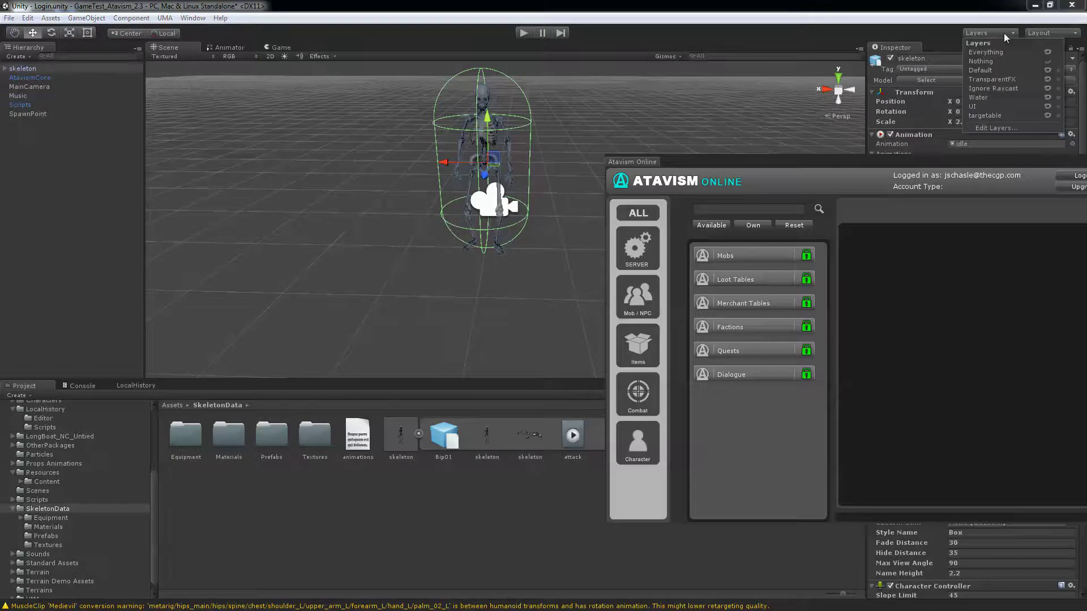
click(994, 127)
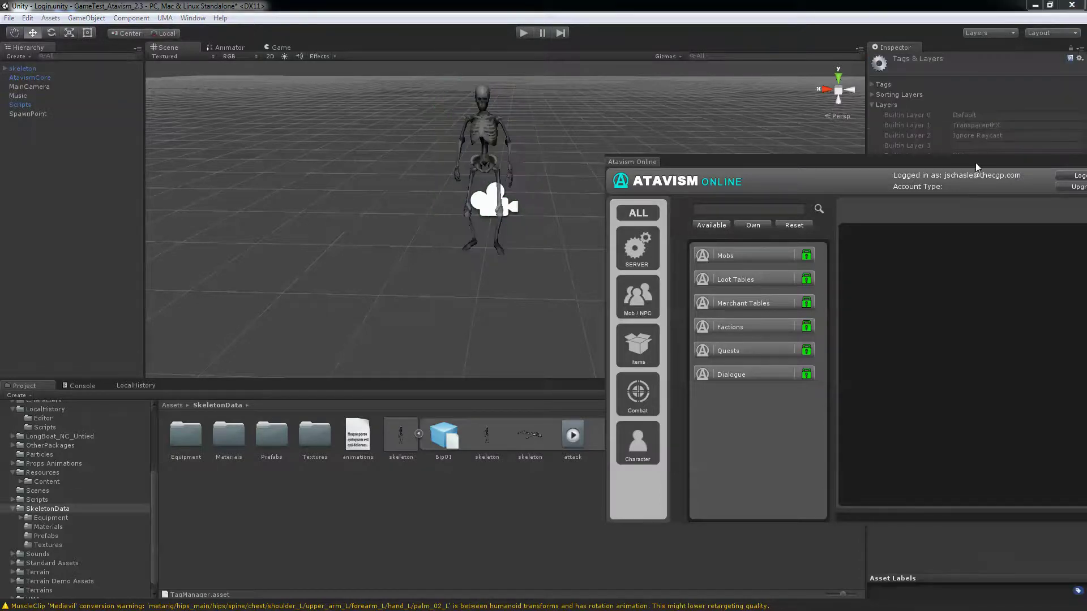
drag(977, 162, 586, 155)
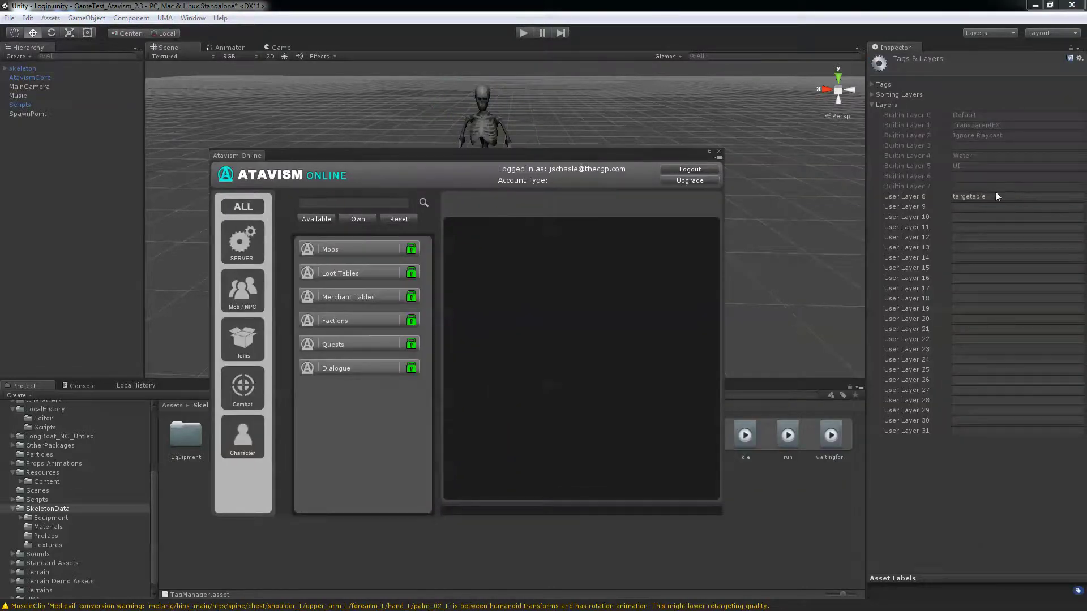
Step: Set the skeleton's layer to targetable, applying it to all children too
click(26, 69)
click(1013, 68)
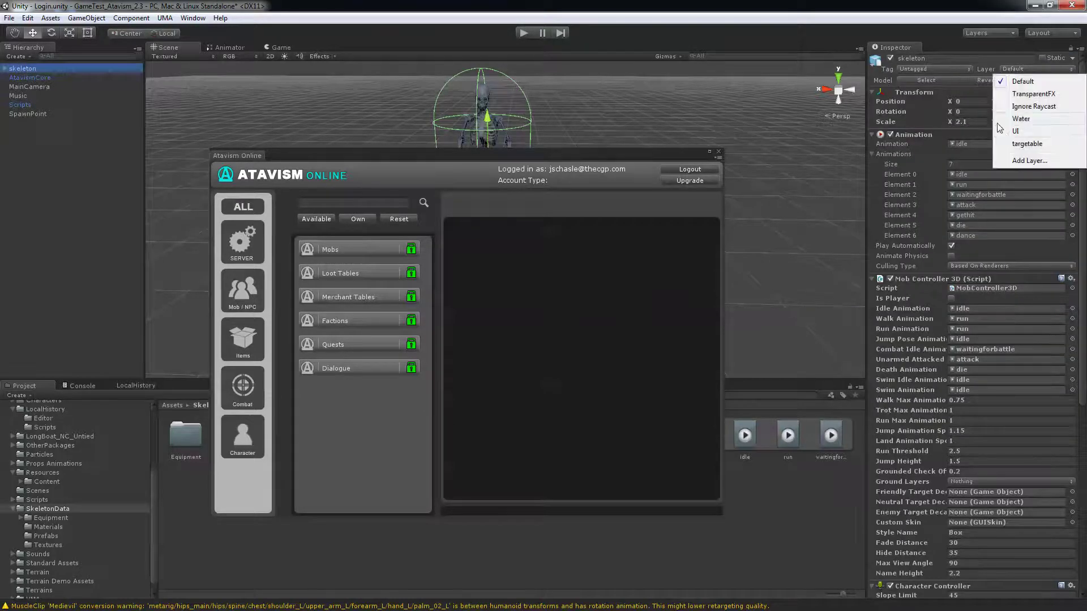
click(1027, 144)
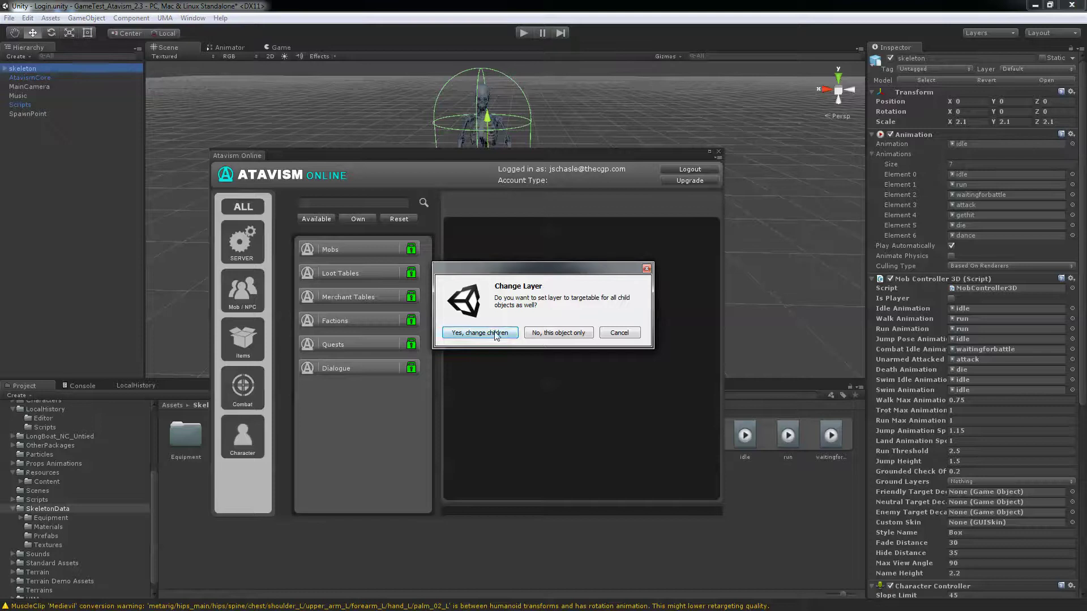
click(496, 334)
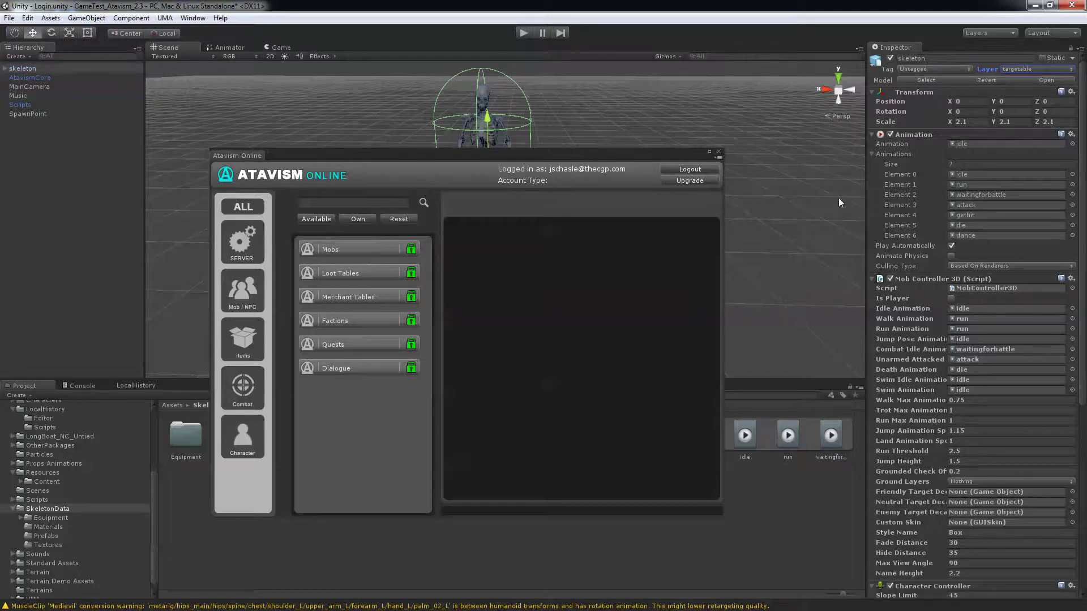
drag(586, 153, 814, 196)
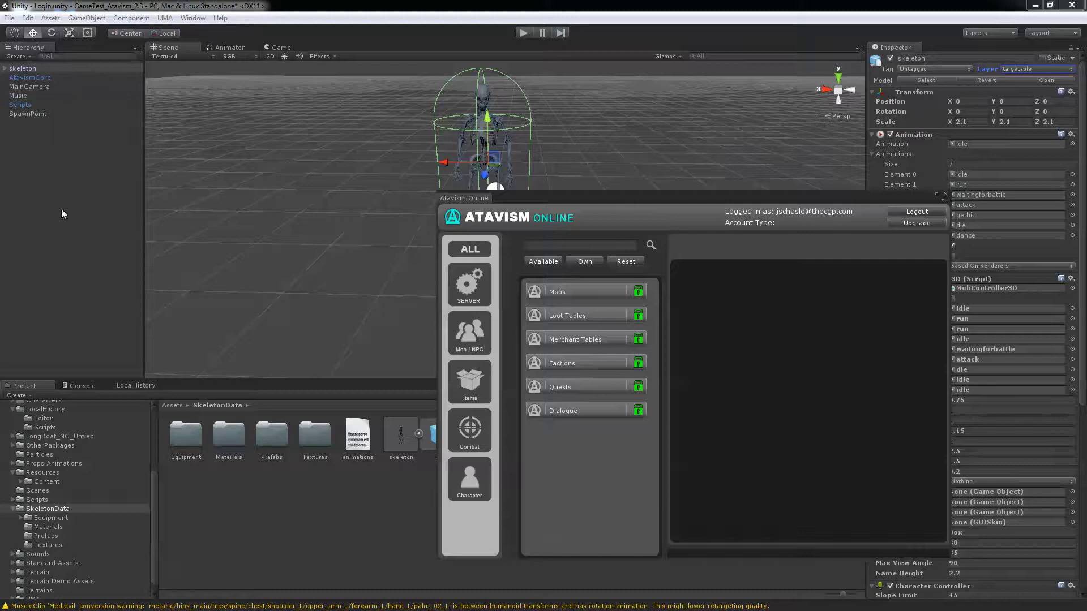
Step: Expand Resources/Content in the Project panel to show its contents
scroll(56, 537, up, 3)
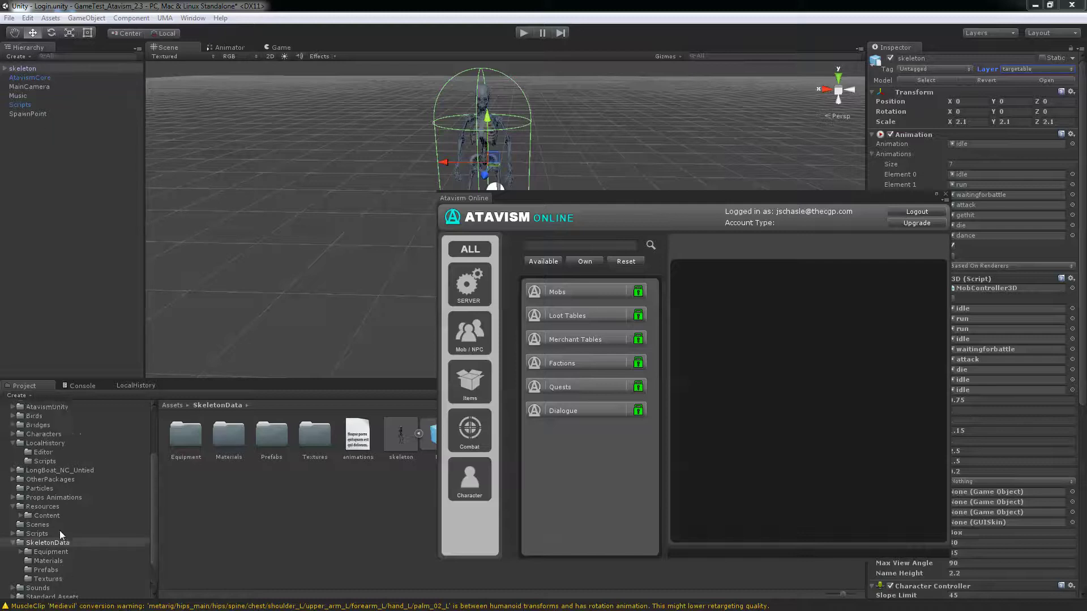
click(42, 507)
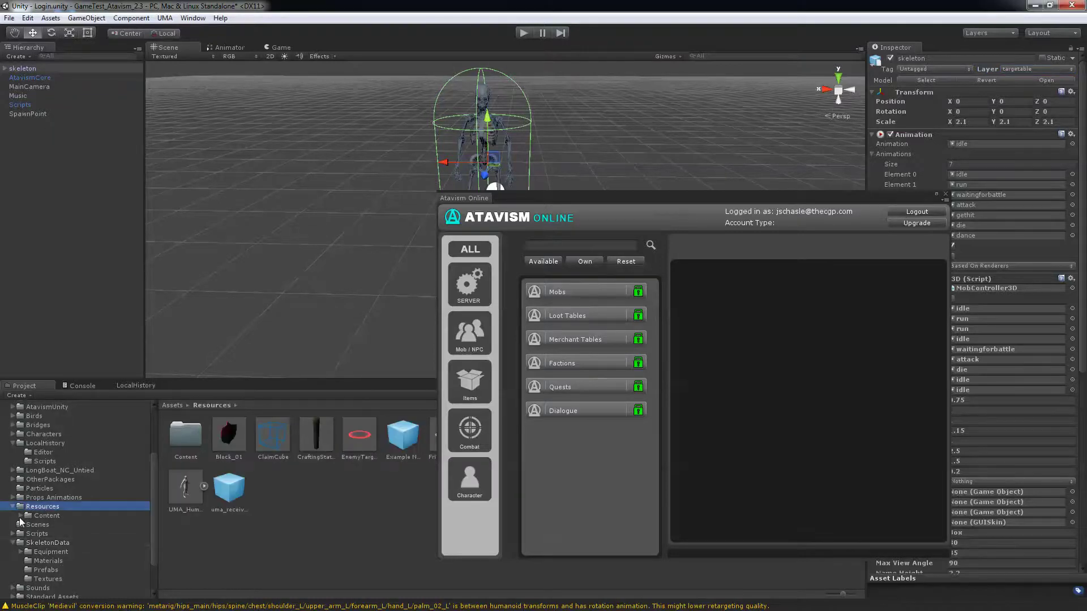
click(21, 515)
click(43, 517)
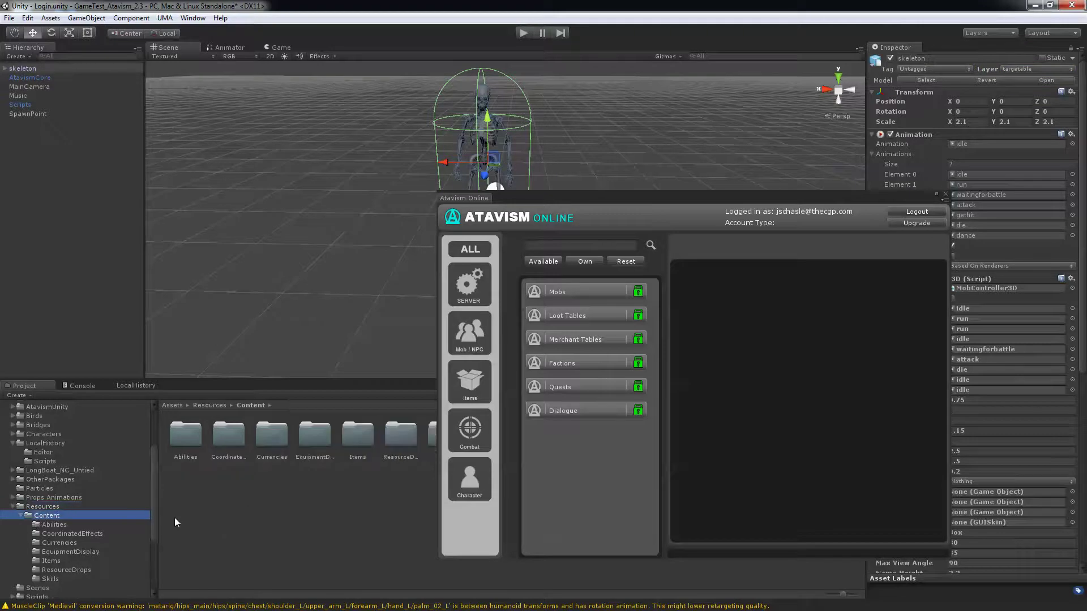
Step: Create a Mobs folder in Content and save the scene skeleton into it as a prefab
right_click(233, 509)
mouse_move(332, 331)
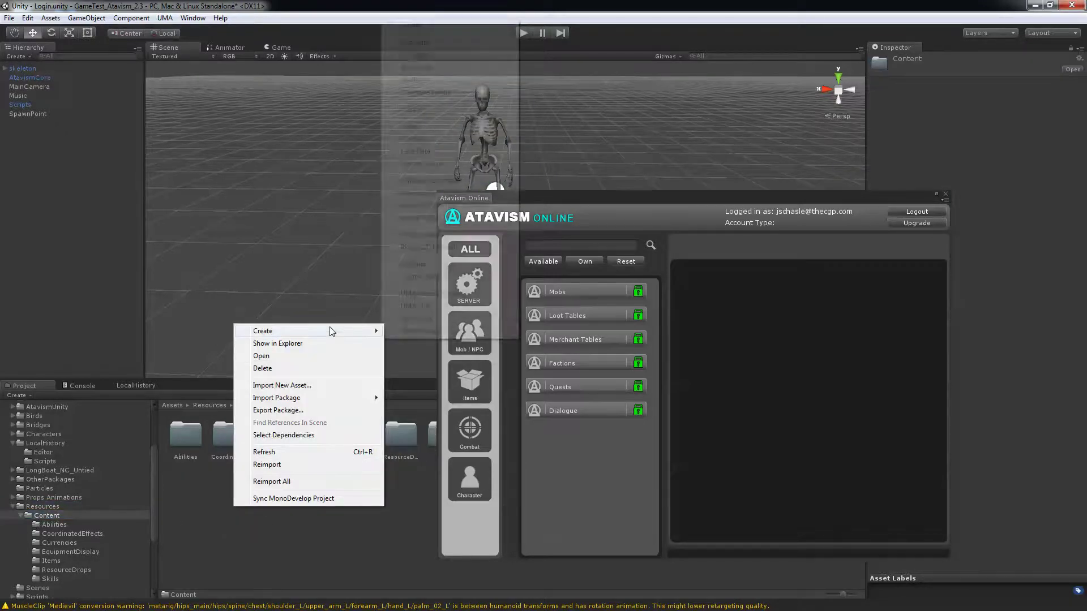
click(433, 25)
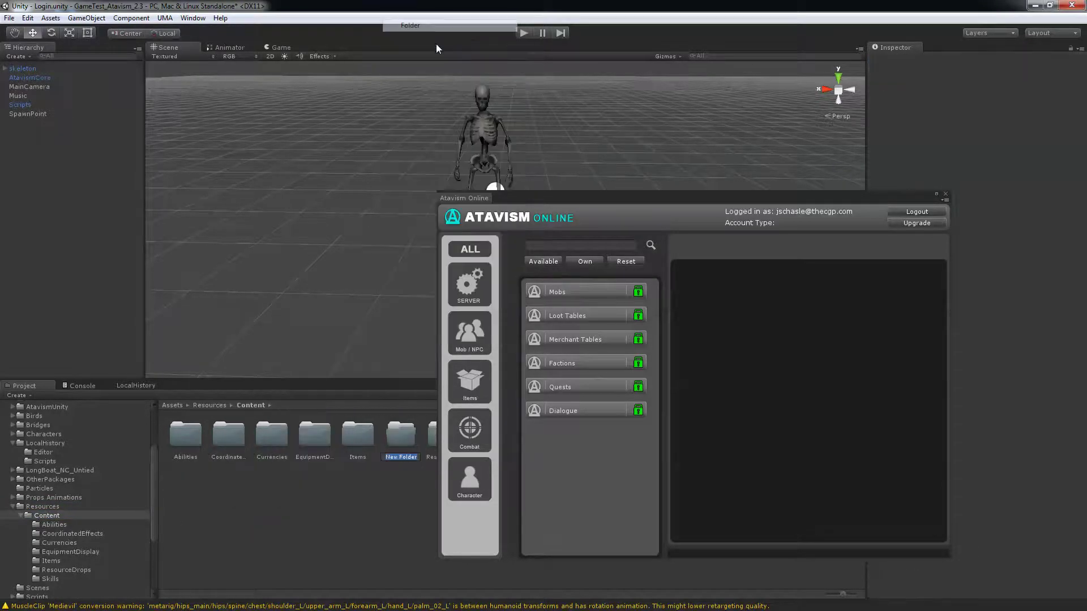
text(Mobs)
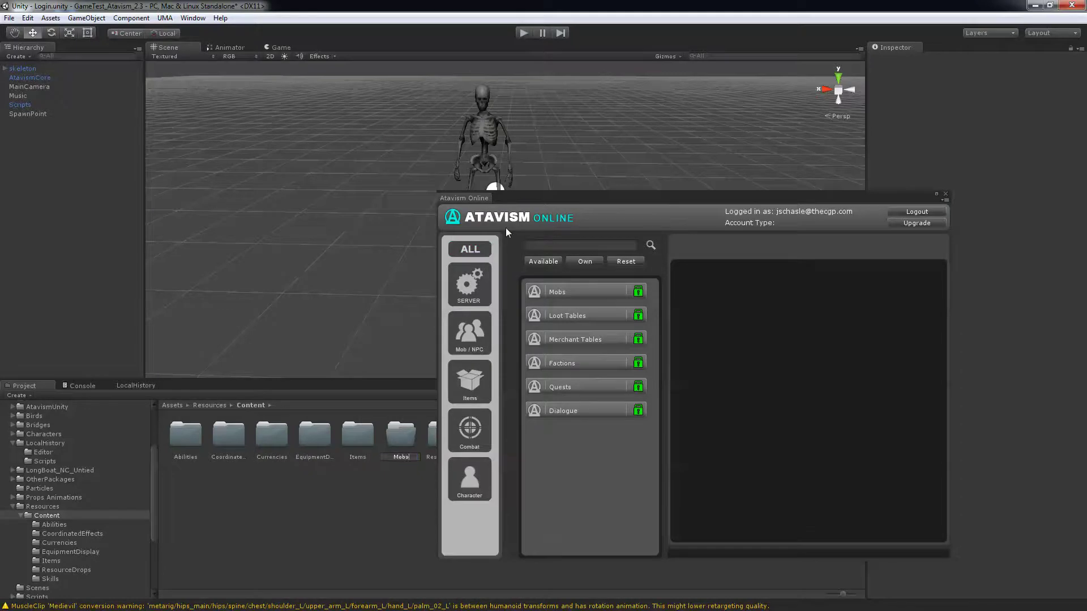
key(Return)
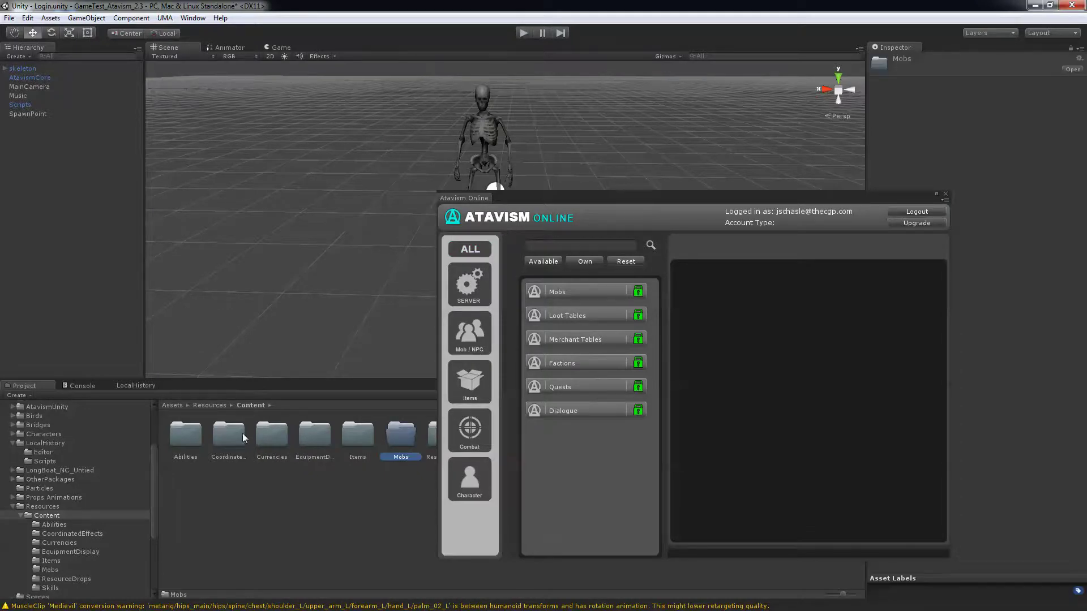
drag(36, 69, 52, 576)
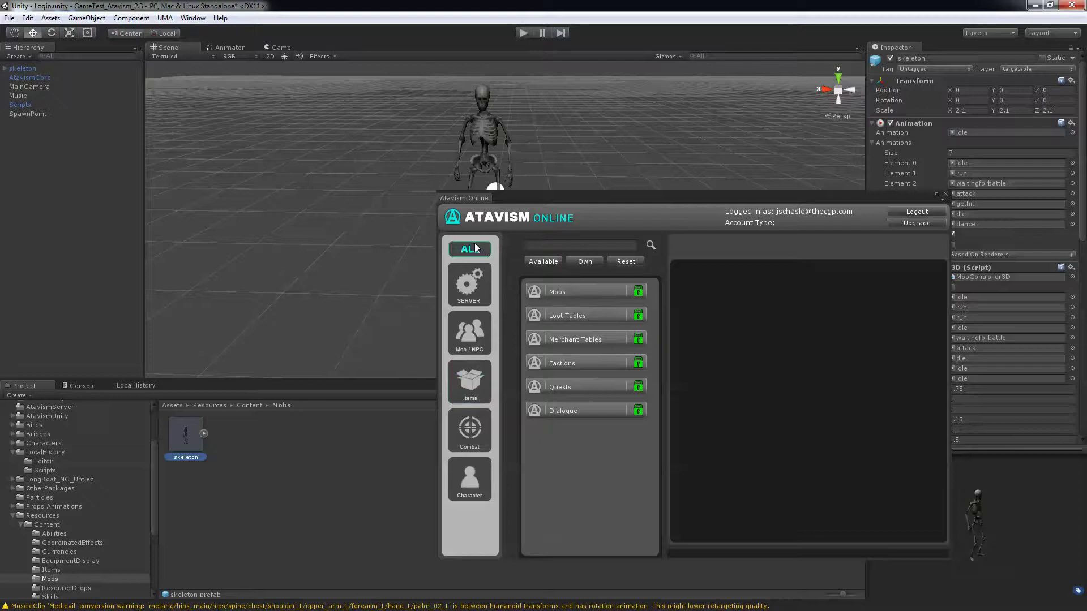
Step: Start a new mob under Mob/NPC and assign the skeleton prefab as its Game Object
click(470, 335)
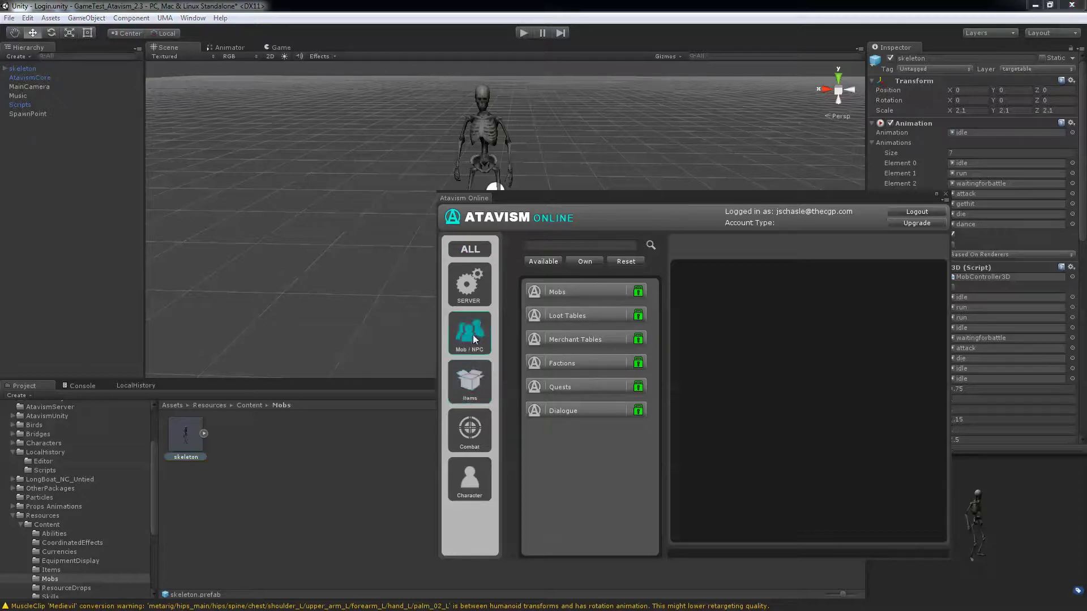
click(577, 294)
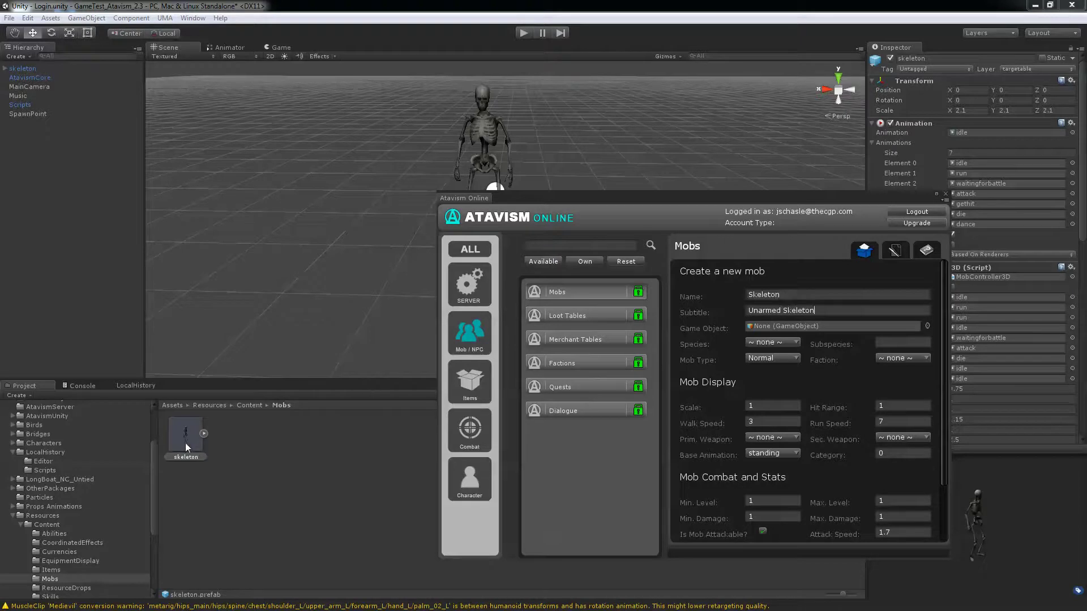
drag(186, 440, 760, 328)
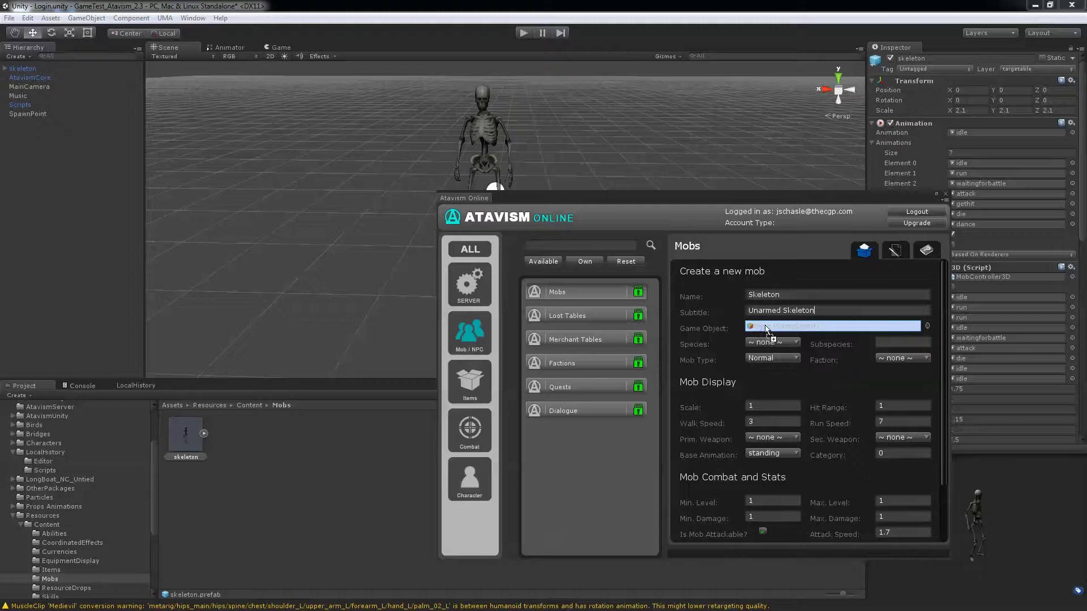
drag(767, 330, 767, 331)
Step: Set the mob's species to Undead and faction to 2:Haters, keeping mob type Normal
click(771, 342)
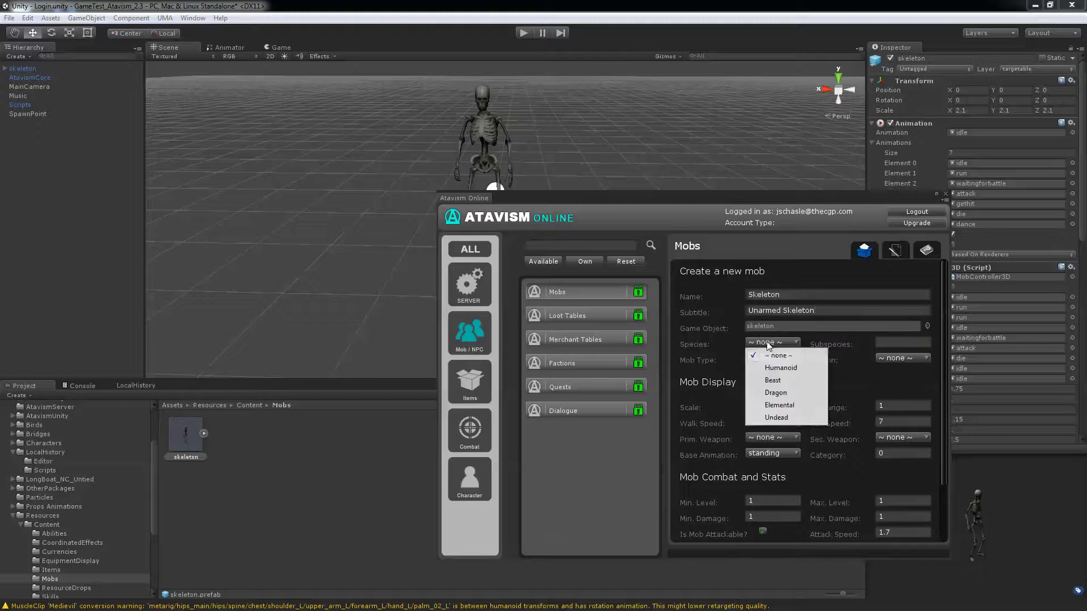
click(777, 417)
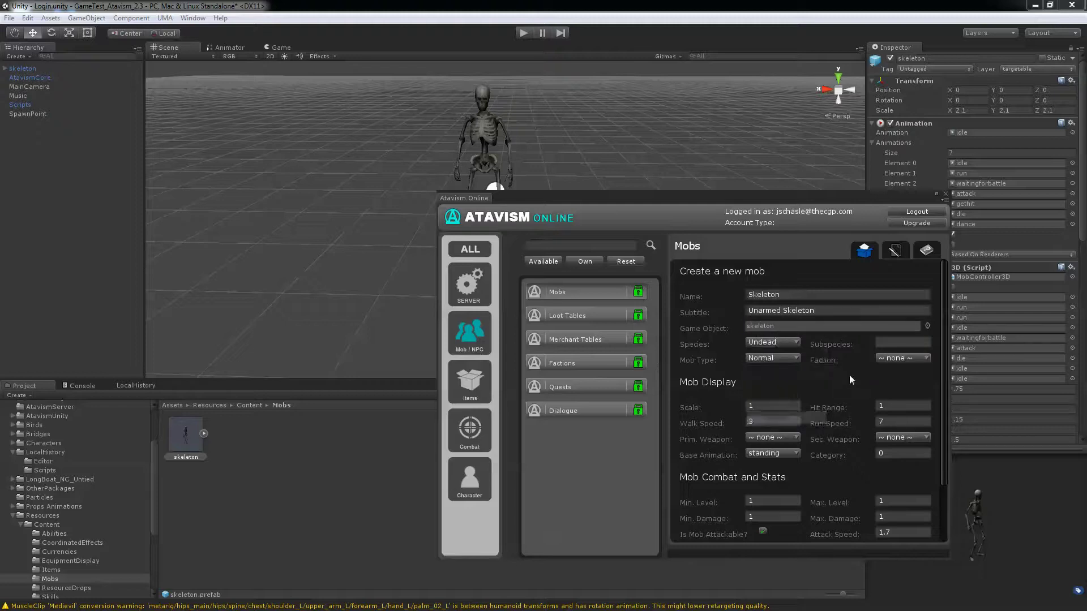
click(896, 359)
click(884, 396)
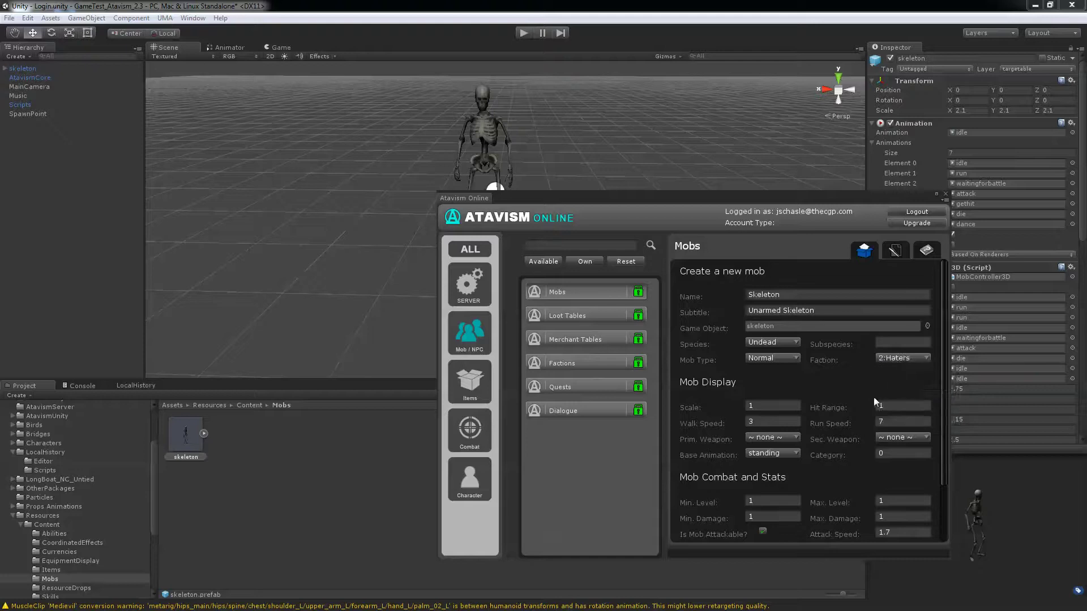
click(760, 360)
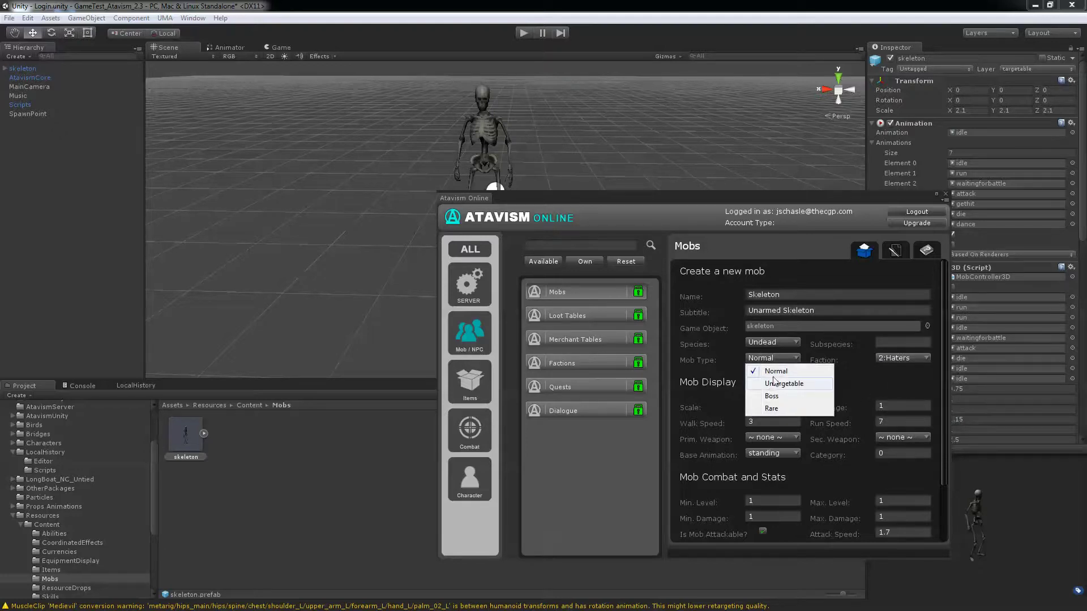
click(871, 385)
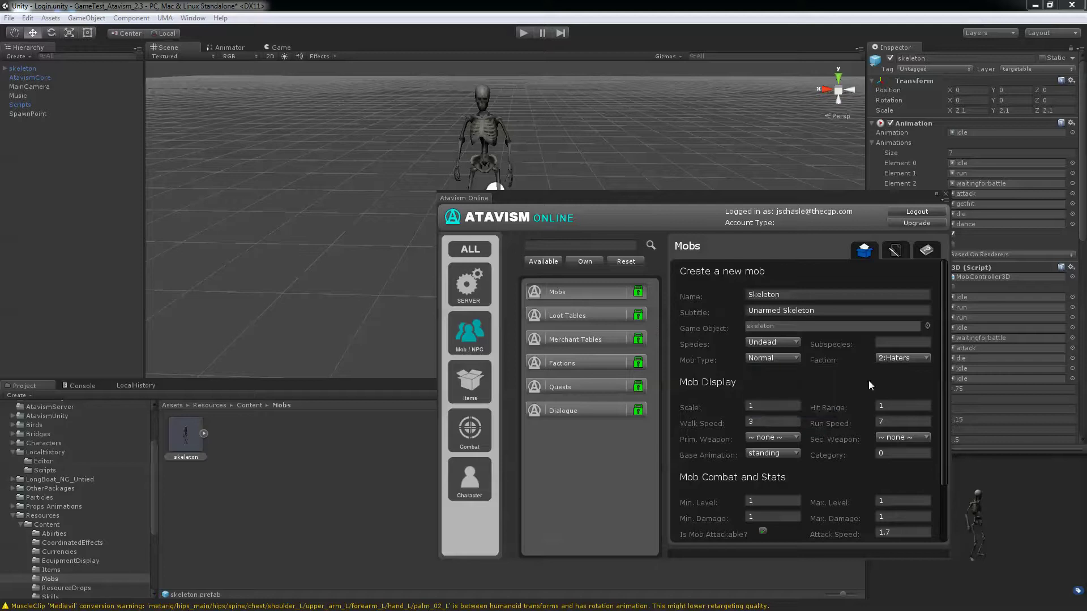
scroll(870, 385, down, 1)
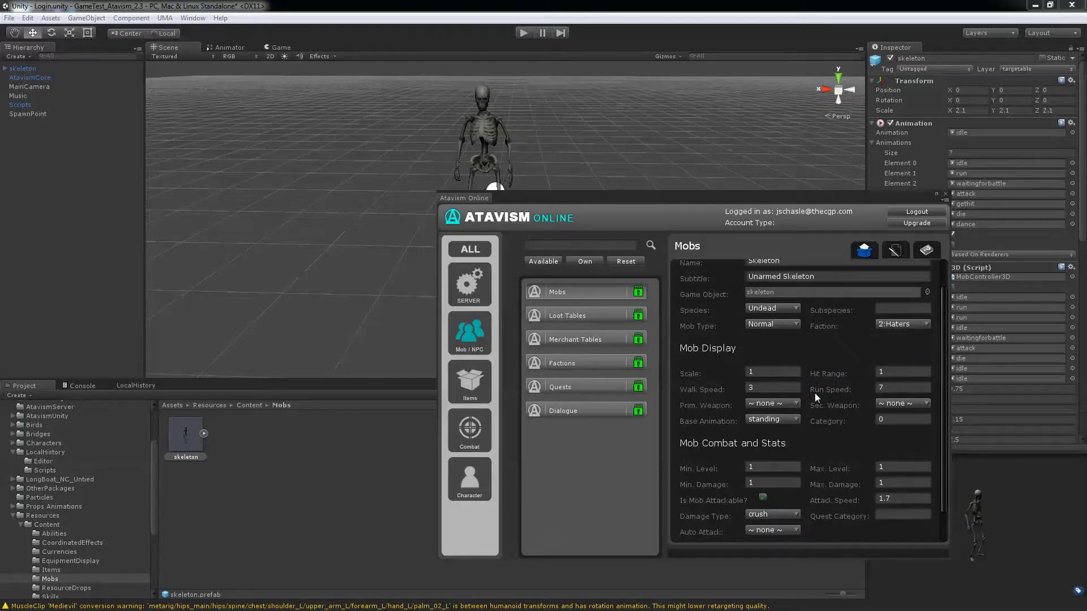
Step: Set Auto Attack to 1:player attack ability and save the Skeleton mob's data
scroll(851, 379, down, 1)
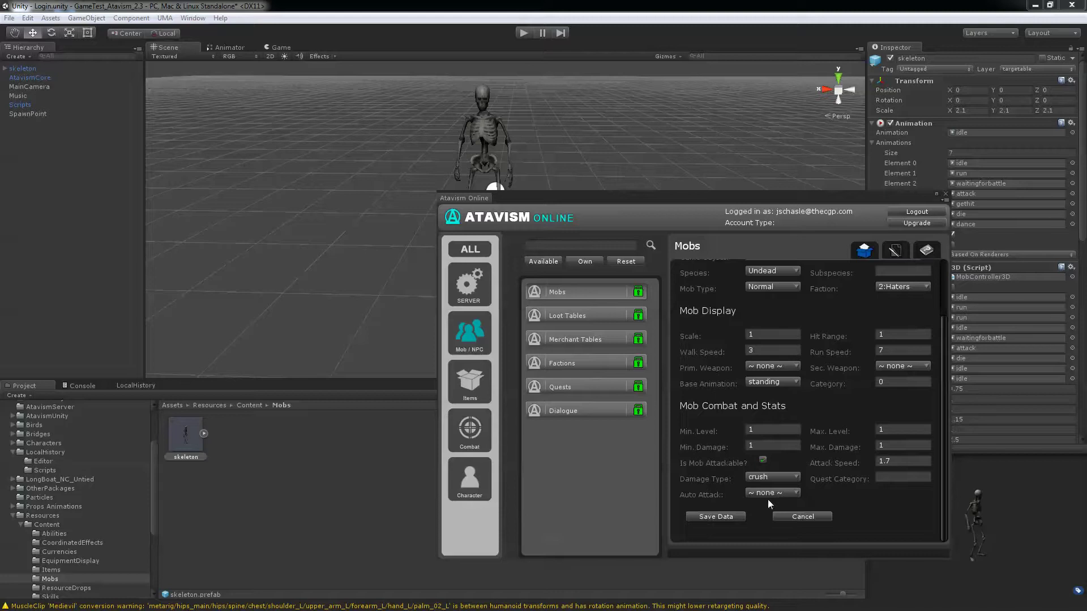
click(782, 492)
click(810, 517)
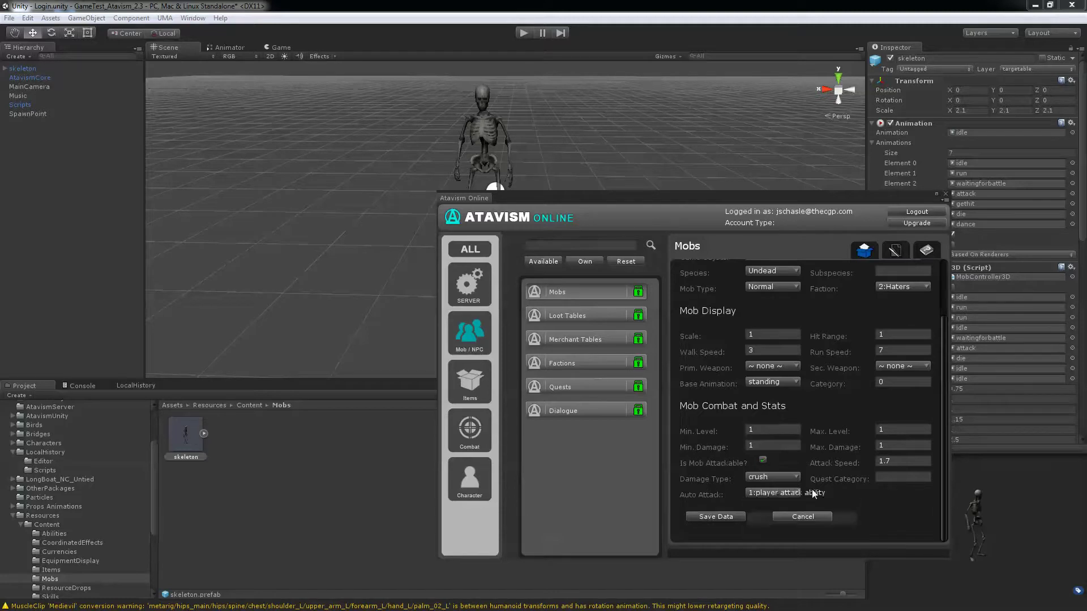
click(719, 514)
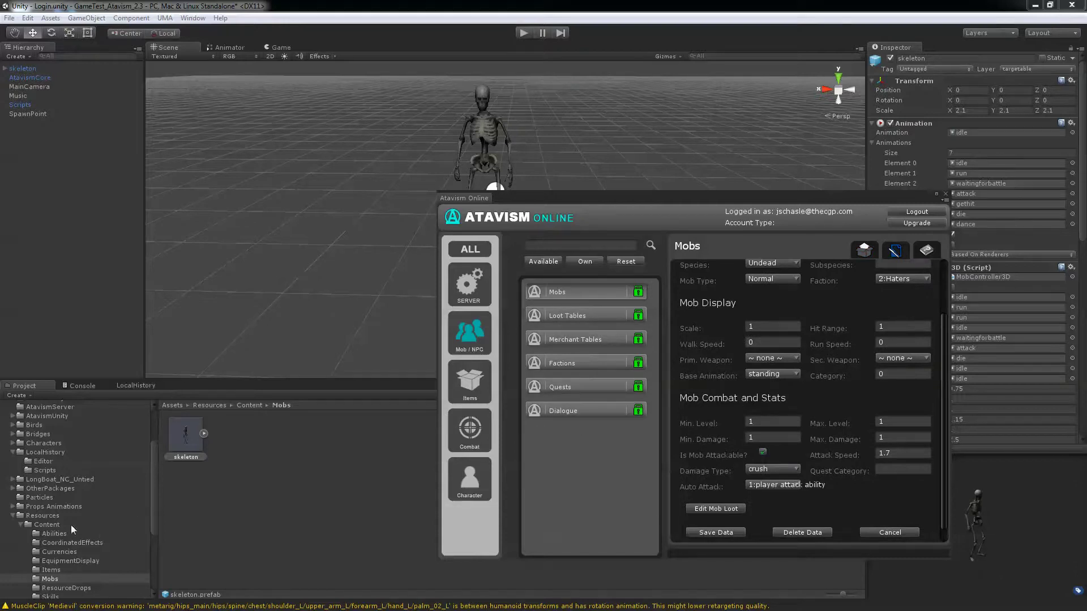
Step: Close the Atavism editor and put the female UMA human prefab and its children on targetable
drag(154, 470, 149, 498)
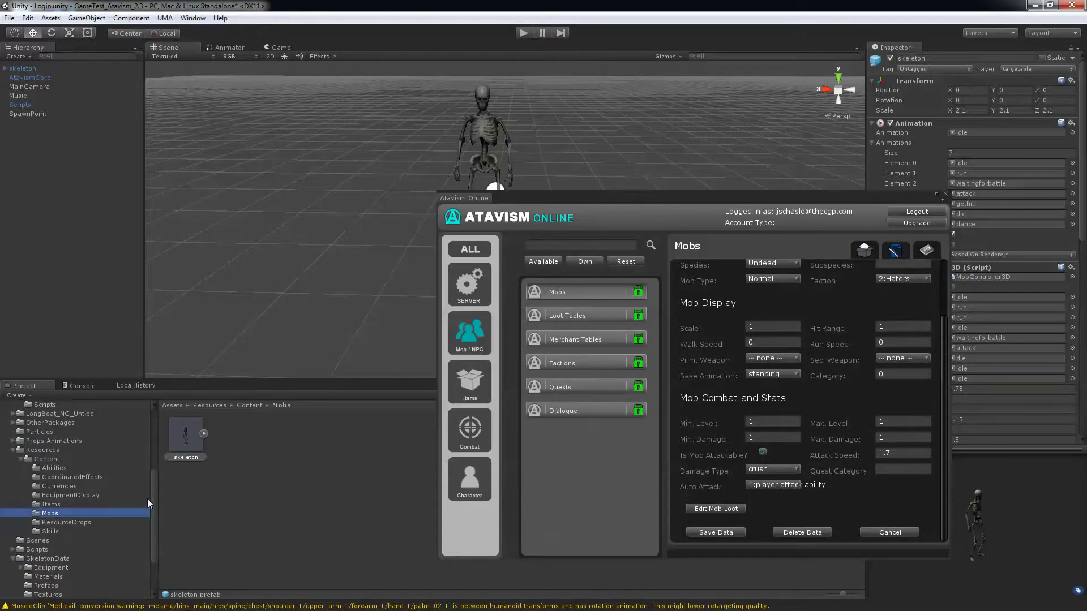
click(53, 449)
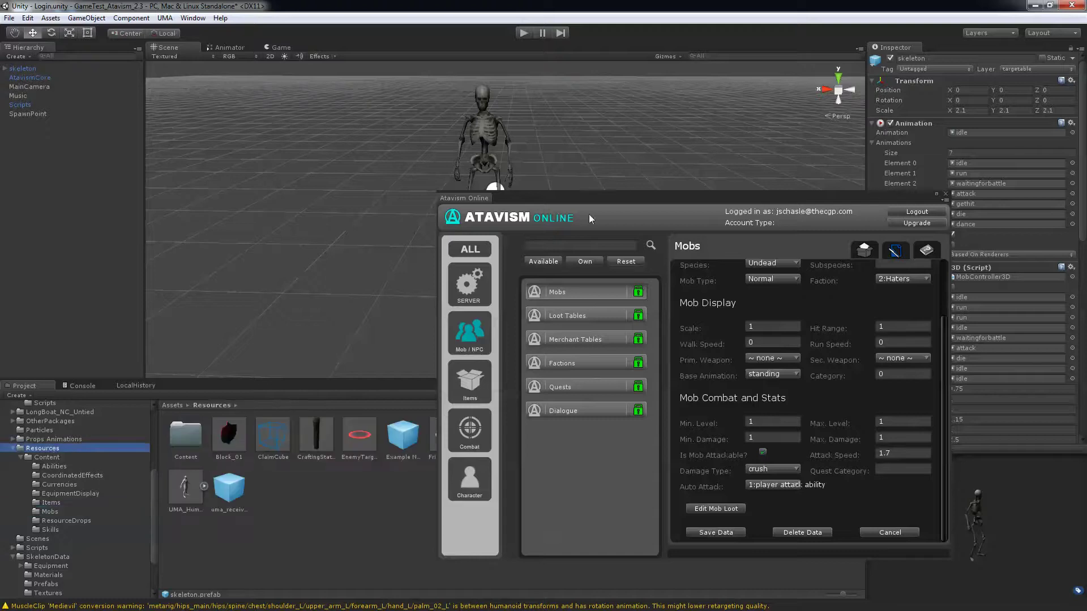
click(660, 202)
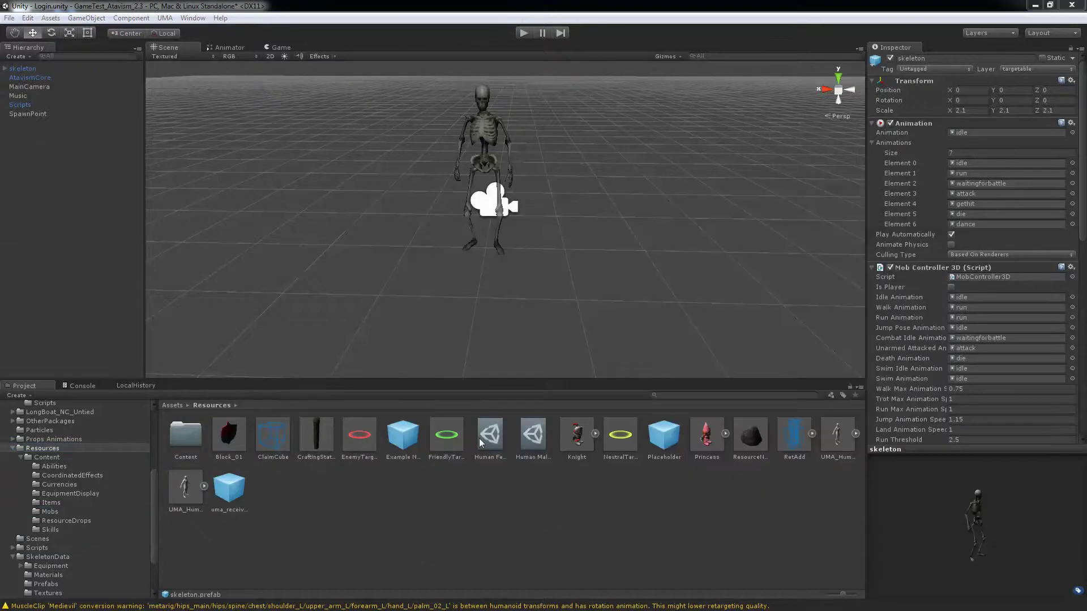
click(836, 434)
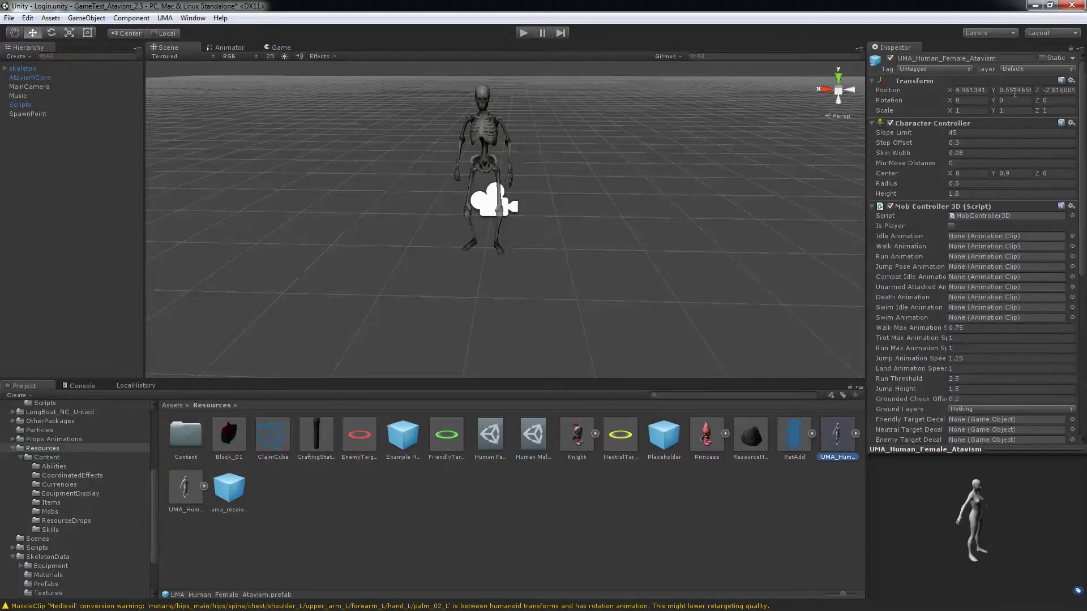
click(1029, 69)
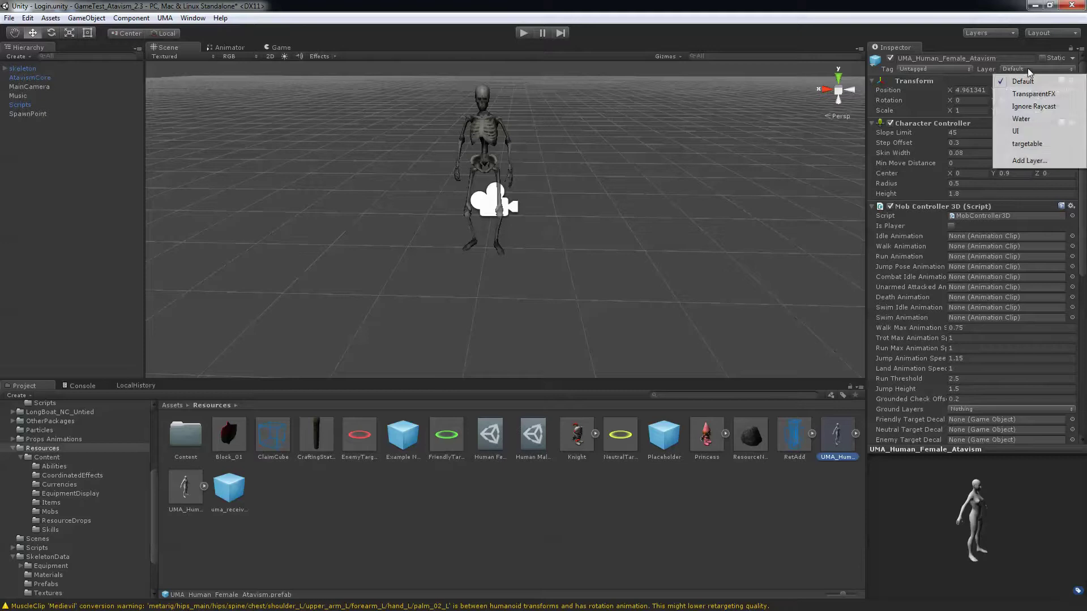
click(1027, 144)
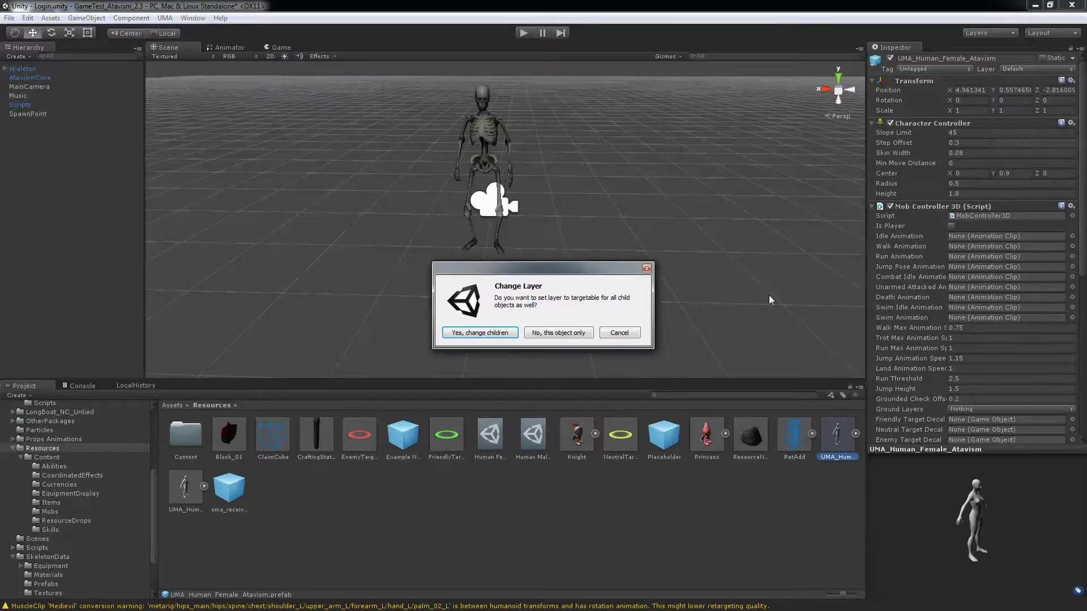
click(481, 333)
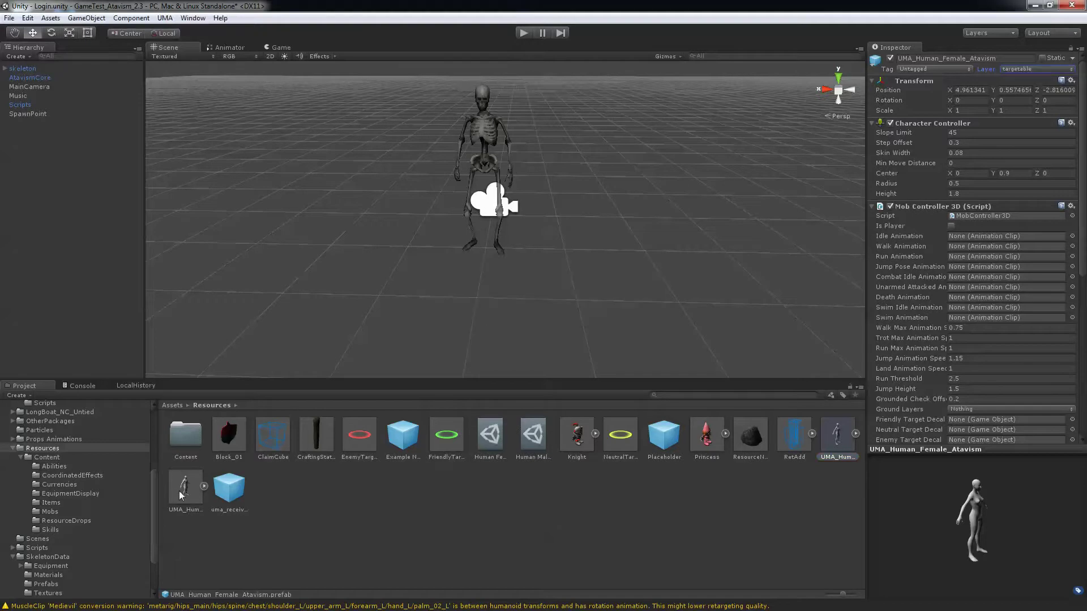
Step: Put the male UMA human prefab and its children on the targetable layer
click(179, 491)
click(1019, 70)
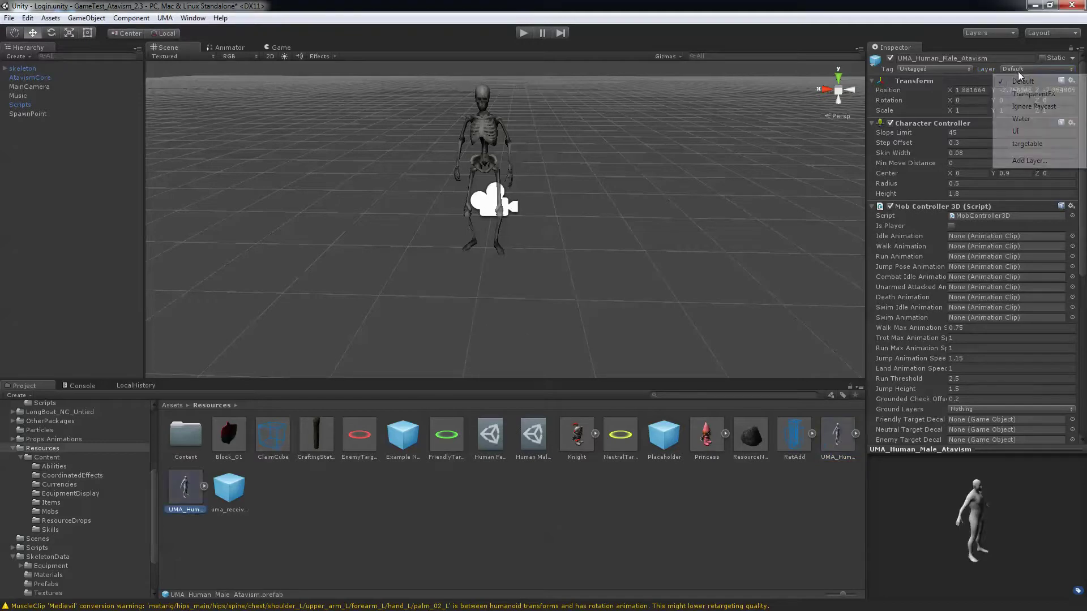
click(1029, 145)
click(493, 334)
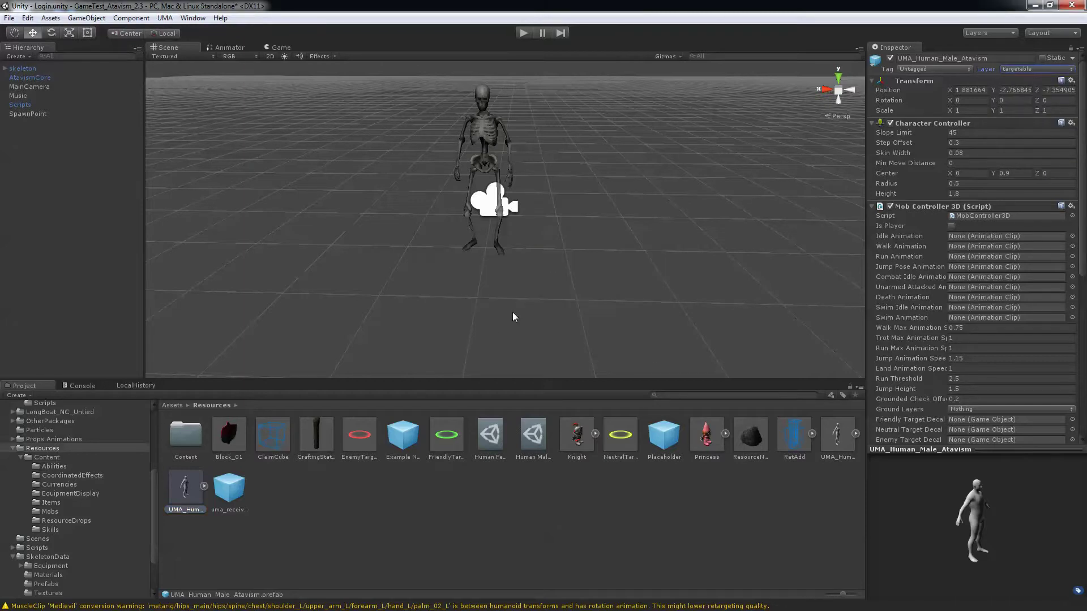
Step: Delete the skeleton object from the Login scene
click(41, 68)
key(Delete)
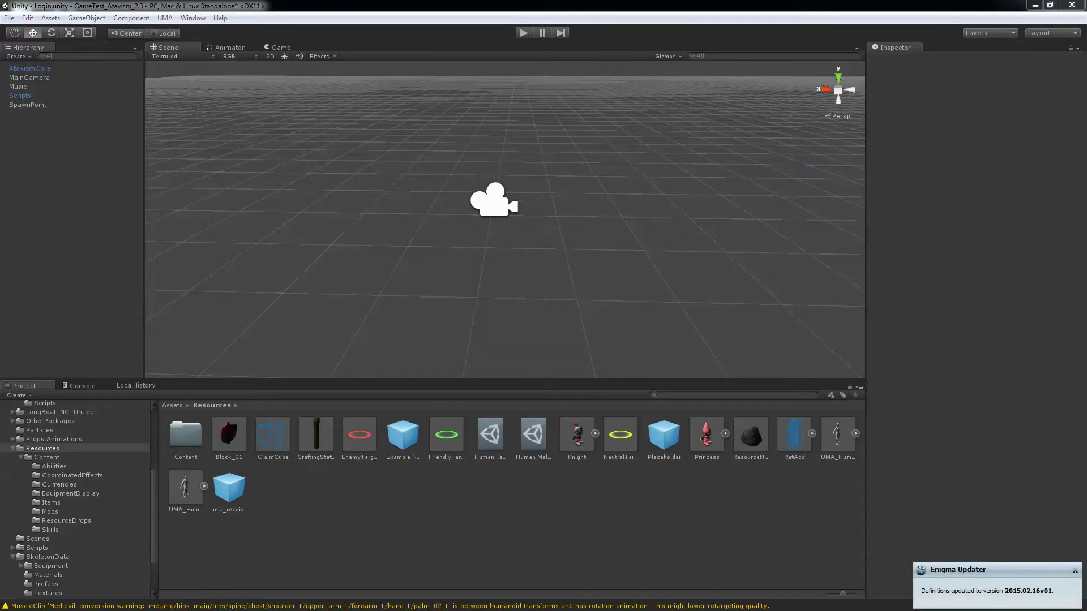
key(alt+Tab)
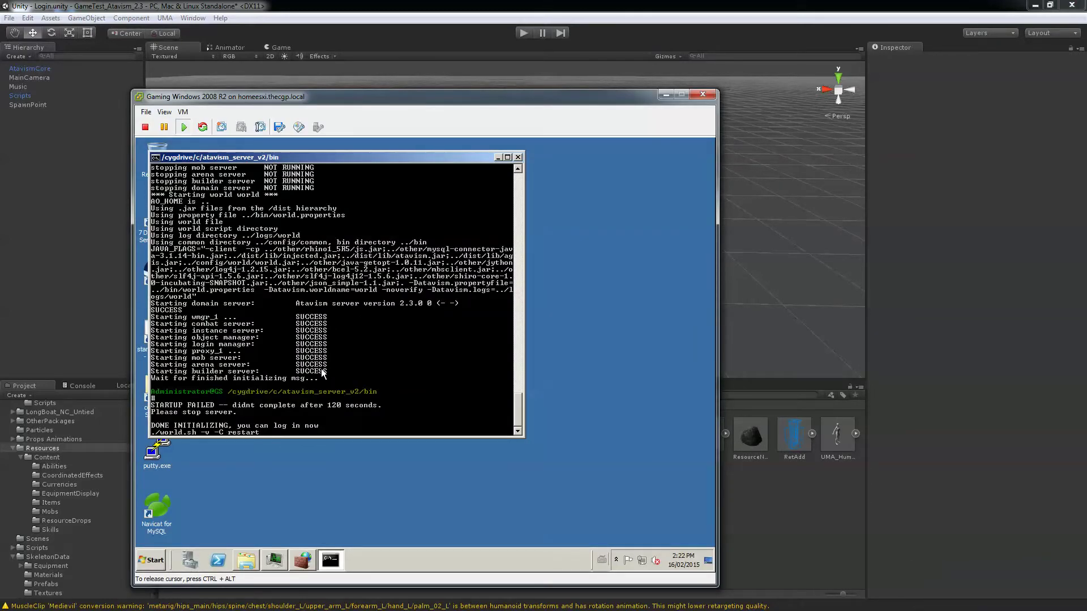
Step: Run './world.sh -v -C restart' in the Cygwin terminal to restart the world server
key(Return)
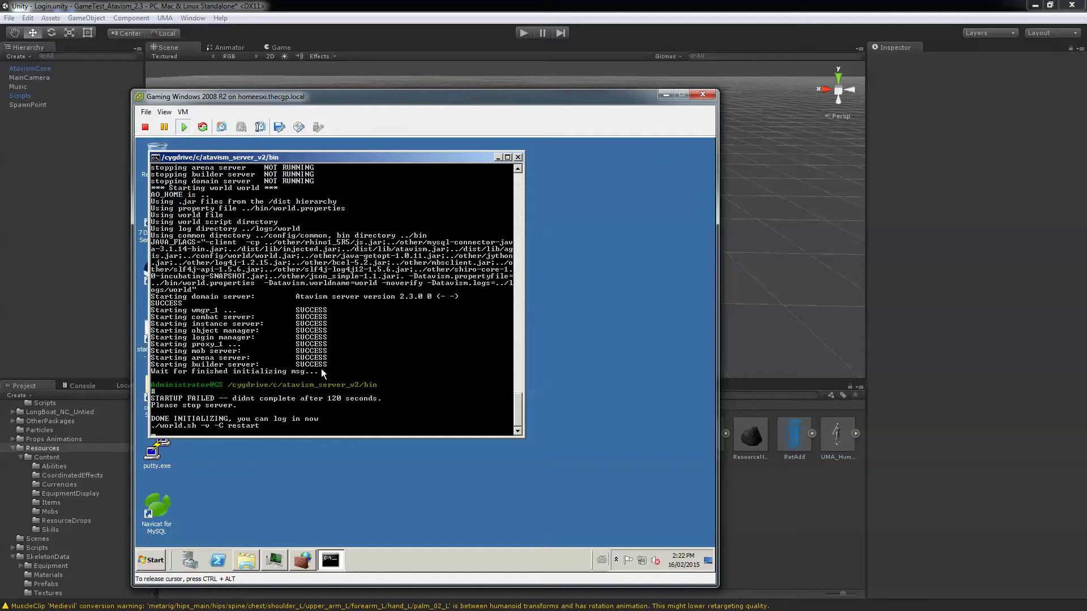